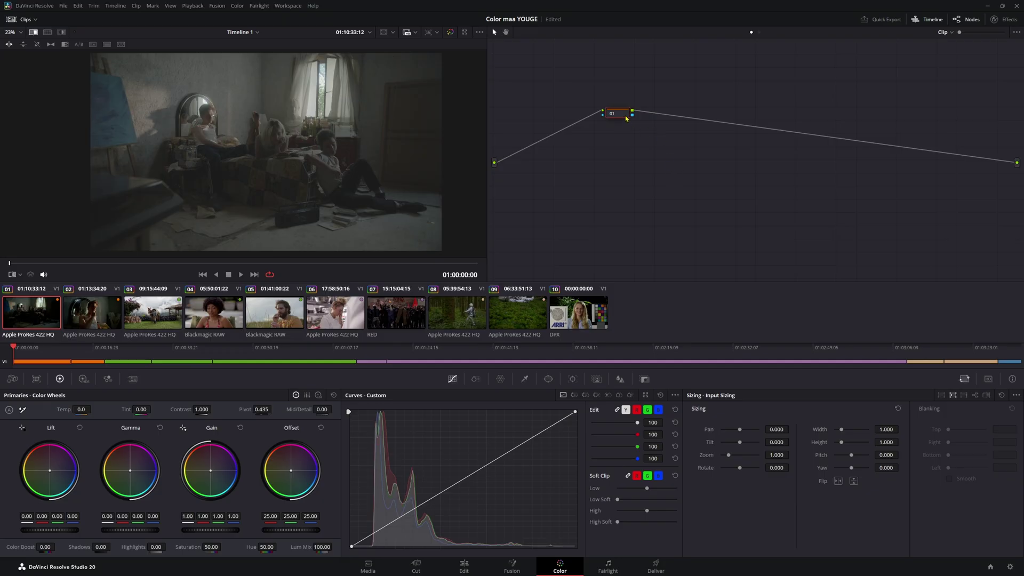
# Move node 01 lower and review clip 03 and the Blackmagic RAW clips 04 and 05
pyautogui.moveTo(626, 118); pyautogui.dragTo(586, 173)
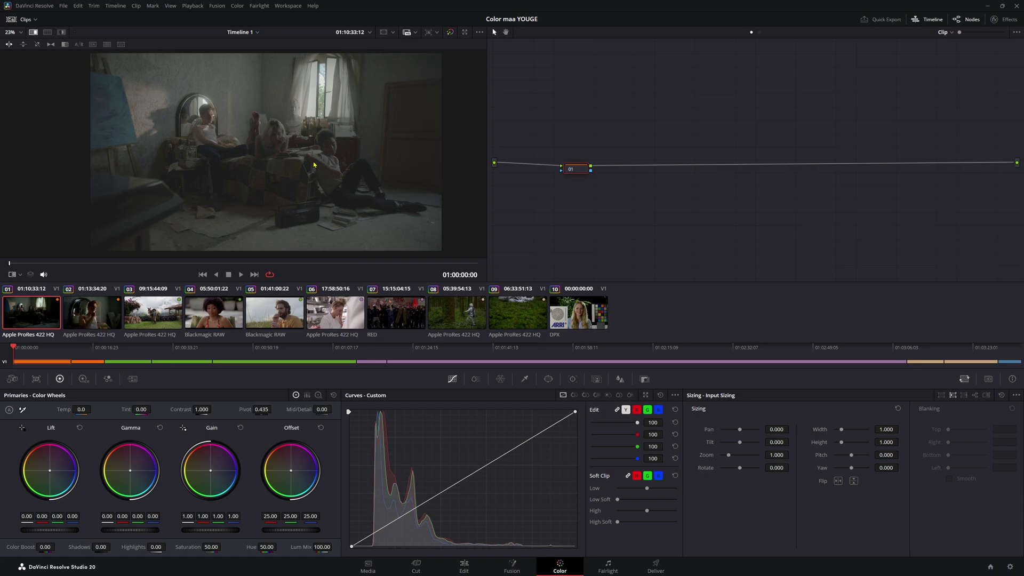
pyautogui.click(152, 319)
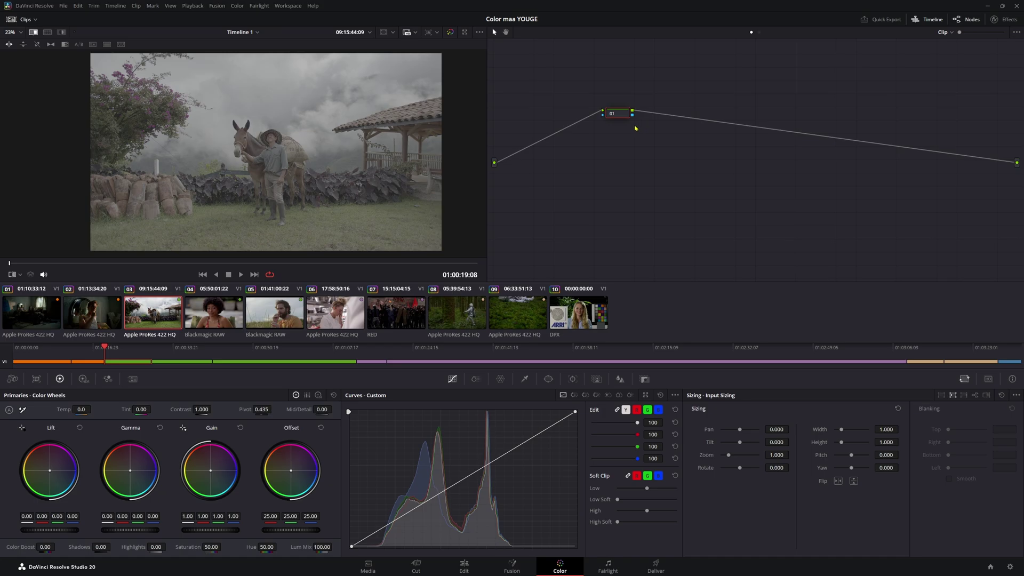
pyautogui.moveTo(634, 127); pyautogui.dragTo(604, 208)
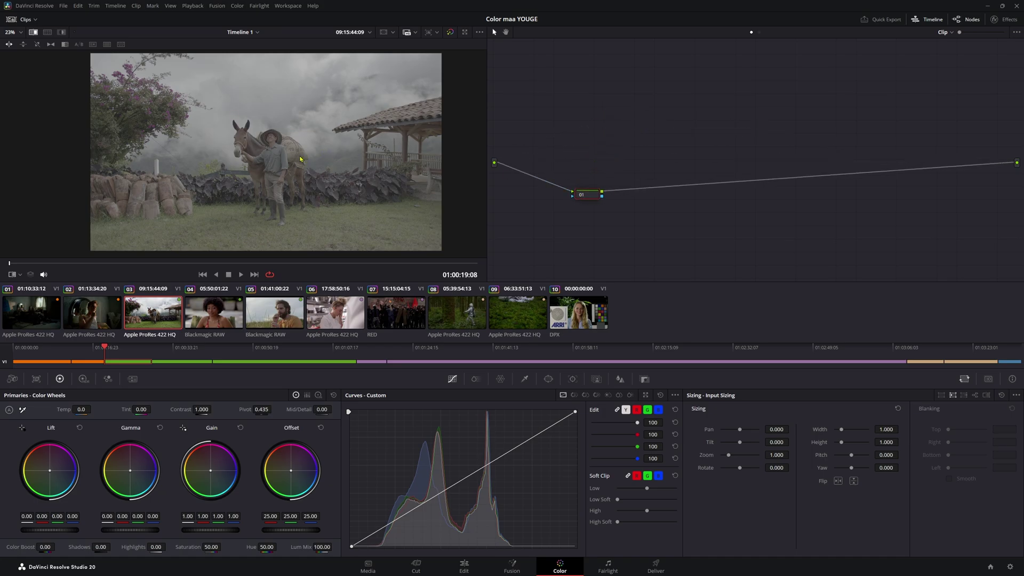
pyautogui.click(218, 312)
pyautogui.press('Down')
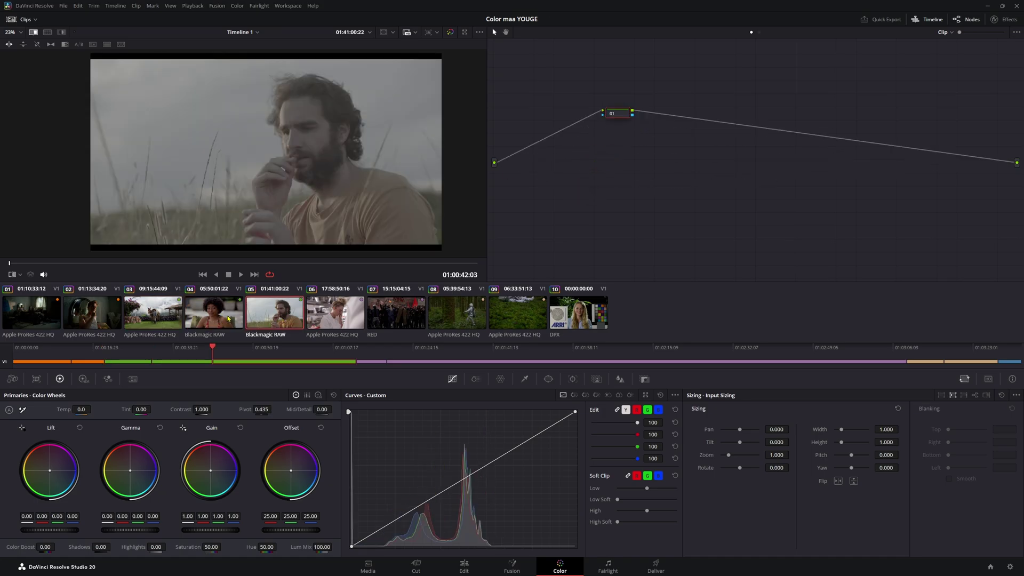
pyautogui.press('Up')
pyautogui.press('Down')
# Review the kitchen, protest, forest and grass clips, scrubbing through them, then return to clip 01
pyautogui.click(337, 315)
pyautogui.press('Down')
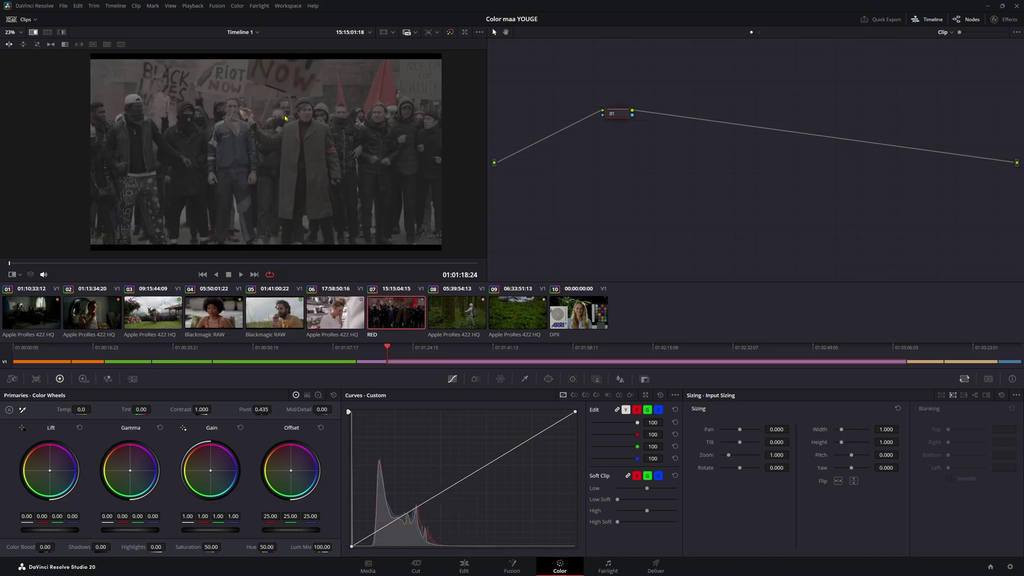
pyautogui.click(277, 263)
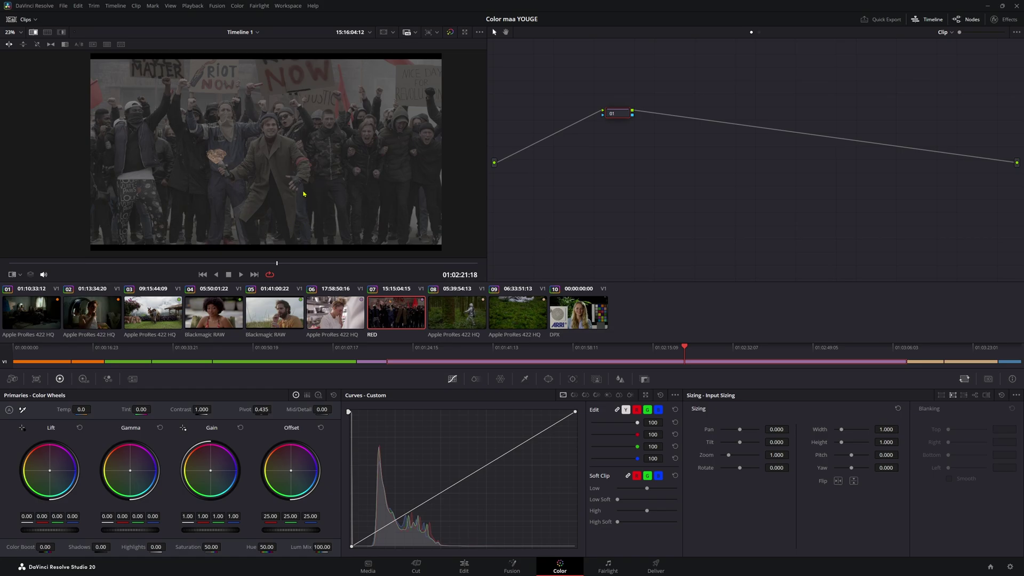
pyautogui.press('Down')
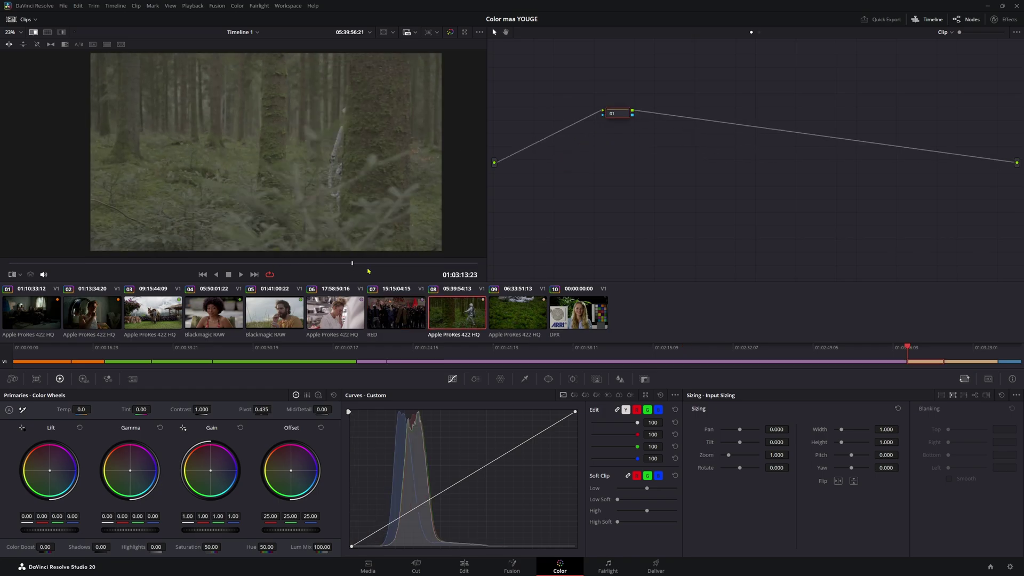
pyautogui.moveTo(231, 263); pyautogui.dragTo(350, 278)
pyautogui.press('Down')
pyautogui.press('Home')
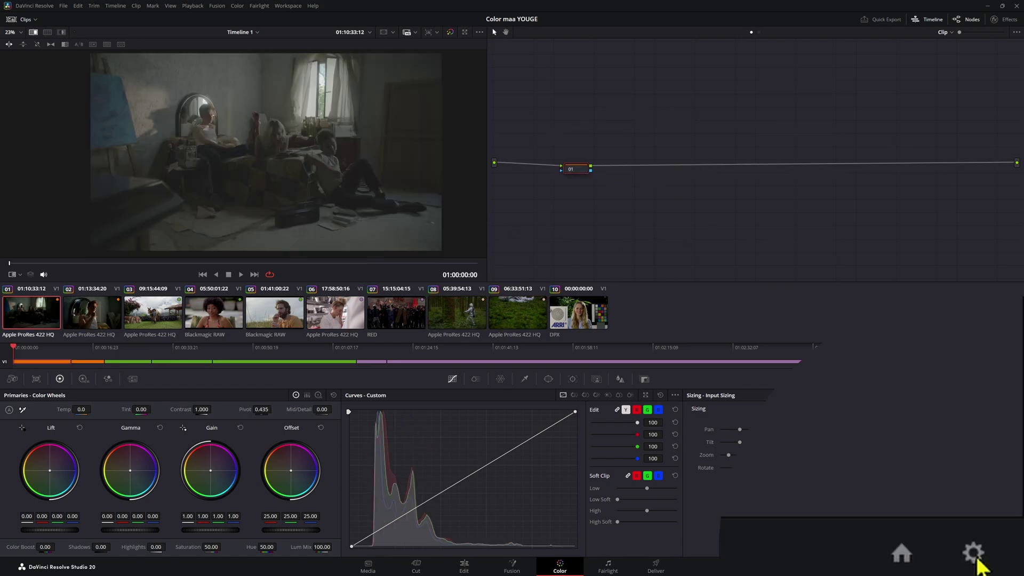
# In Color Management, choose DaVinci YRGB Color Managed, untick Automatic, and select Custom processing mode
pyautogui.click(1010, 566)
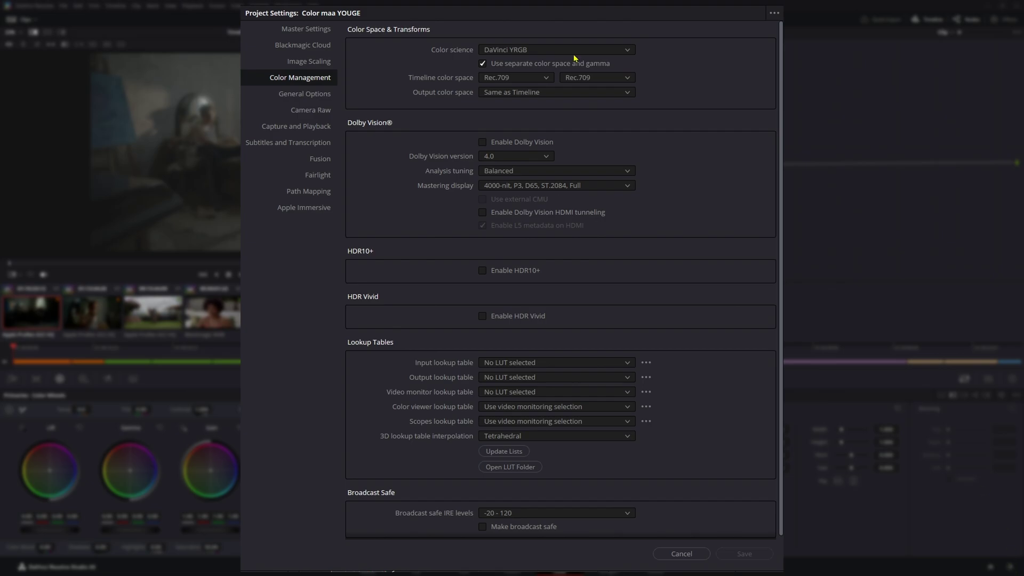
pyautogui.click(542, 50)
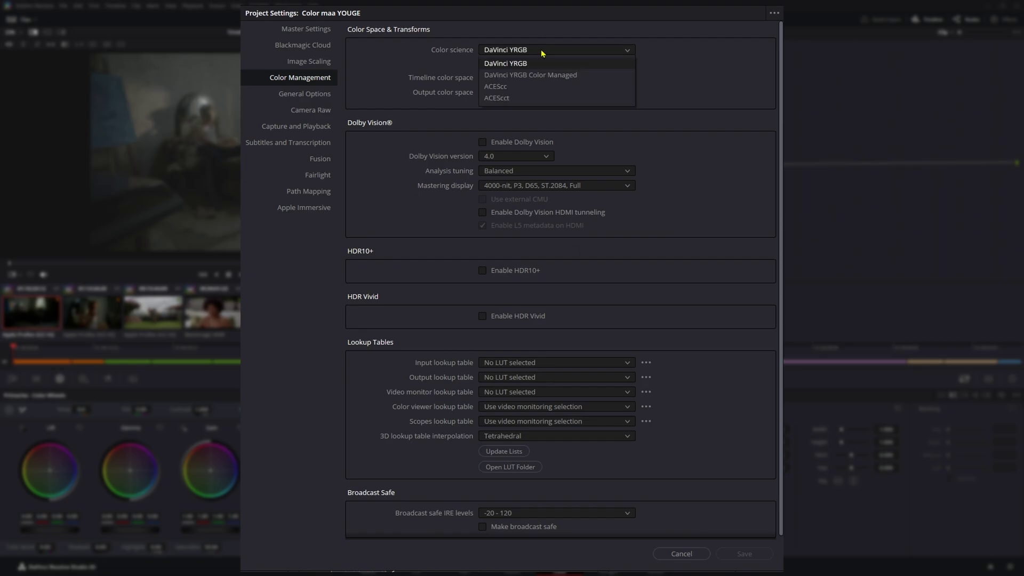
pyautogui.click(555, 75)
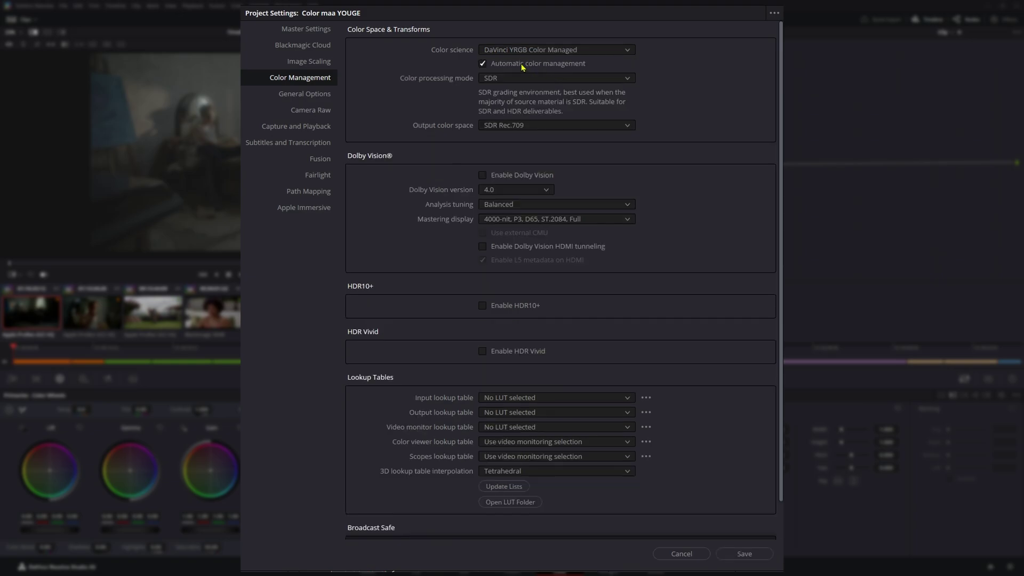
pyautogui.click(553, 65)
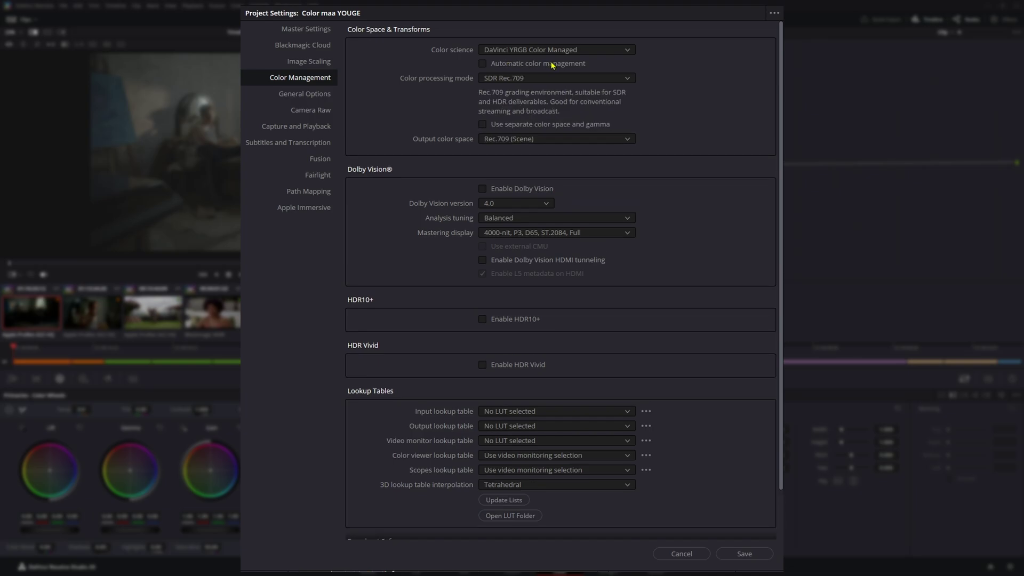
pyautogui.click(549, 79)
pyautogui.scroll(-1, 527, 195)
pyautogui.click(529, 197)
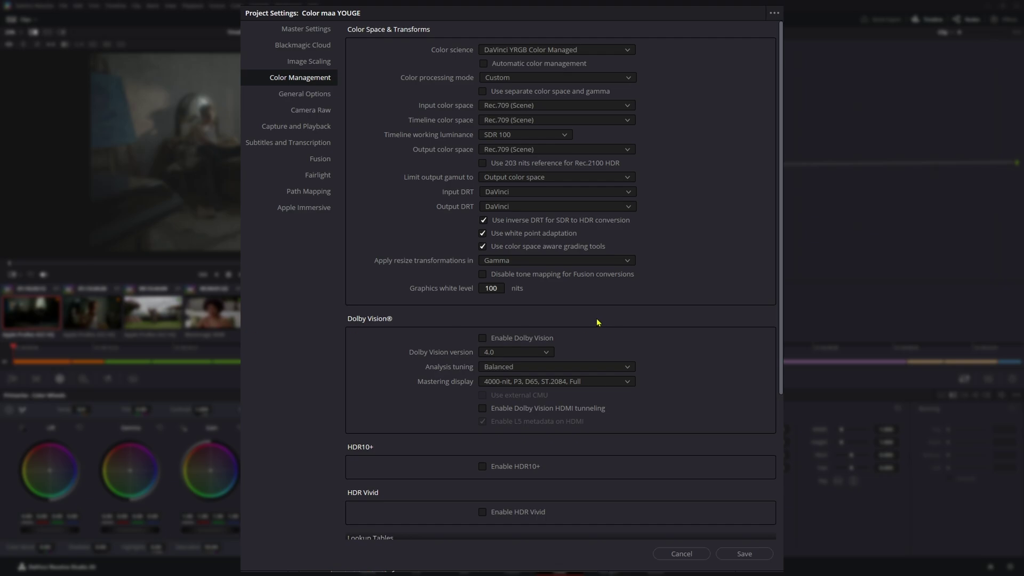
# Set input to ARRI LogC3 with separate gamut and gamma, and timeline to DaVinci WG / DaVinci Intermediate
pyautogui.click(532, 106)
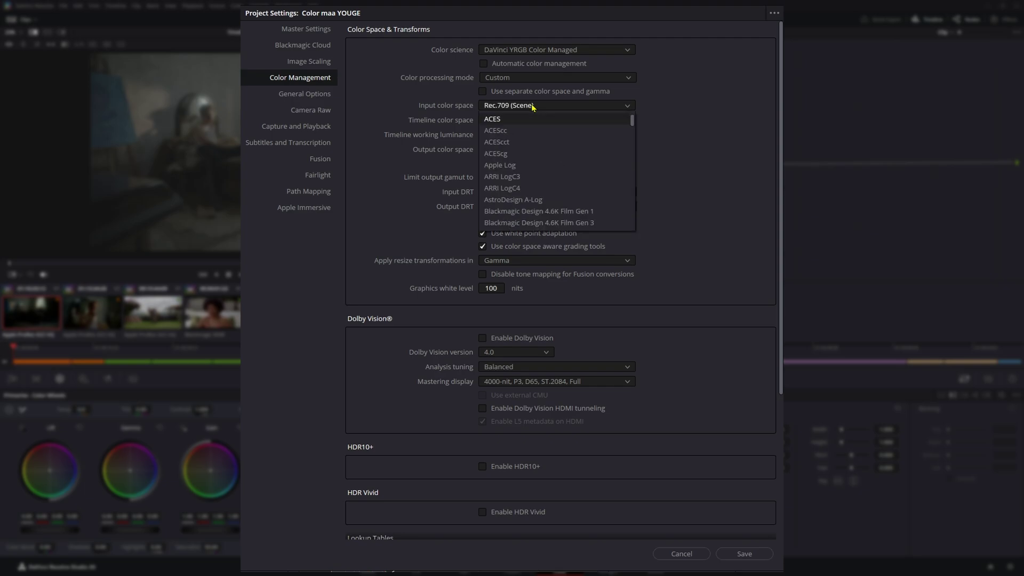
pyautogui.click(538, 179)
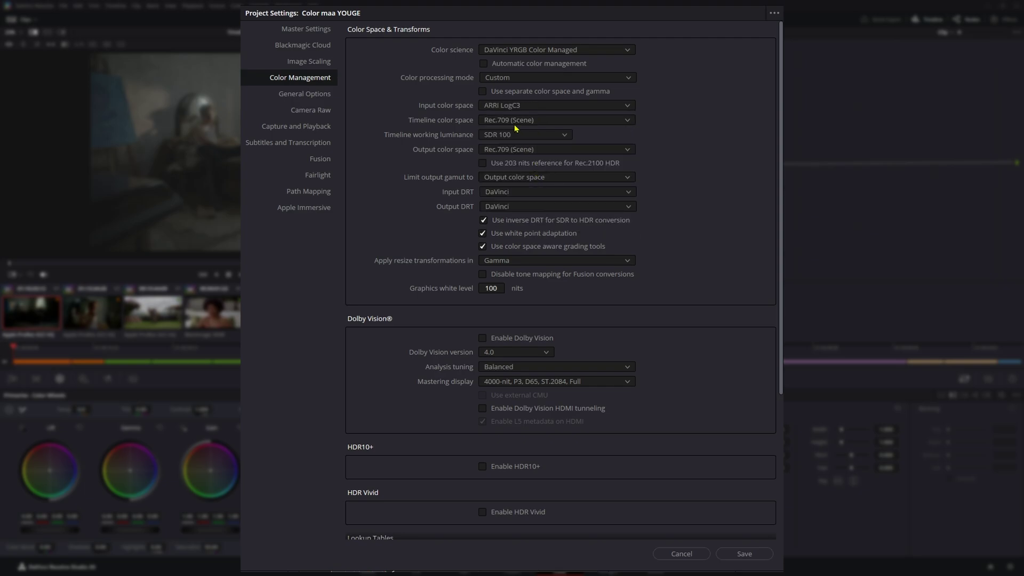
pyautogui.click(478, 93)
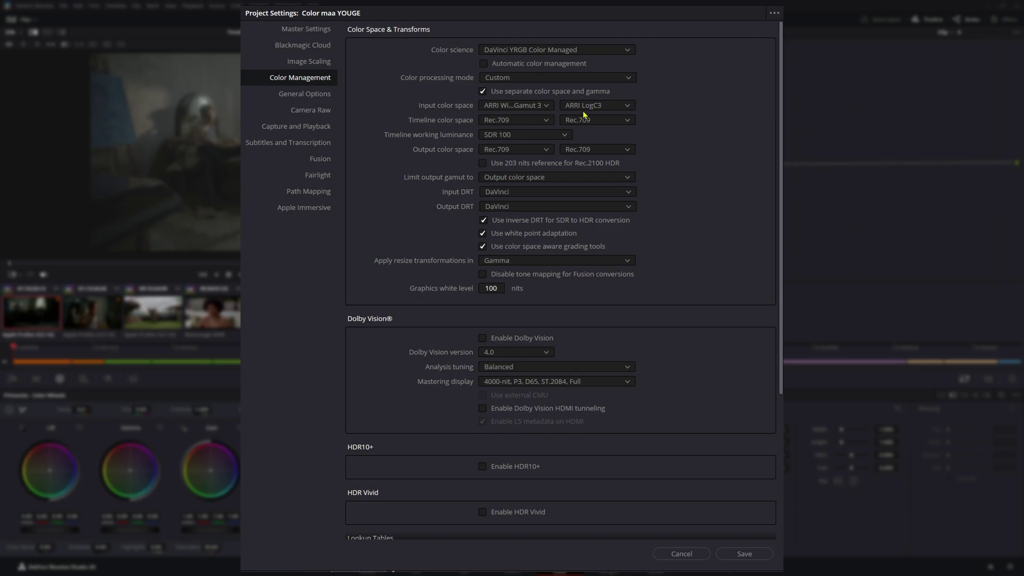
pyautogui.click(505, 121)
pyautogui.click(520, 138)
pyautogui.click(590, 120)
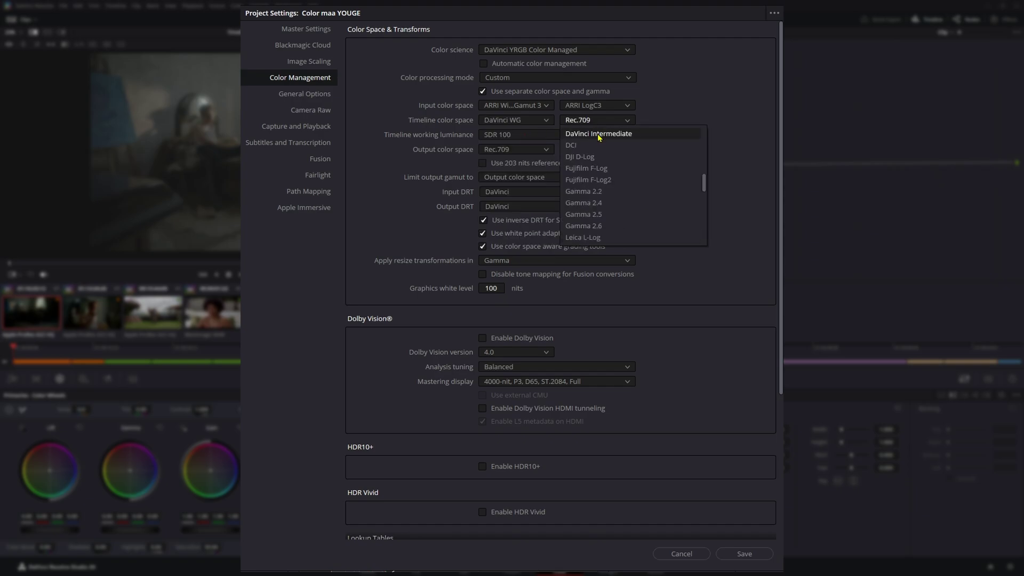
pyautogui.click(598, 134)
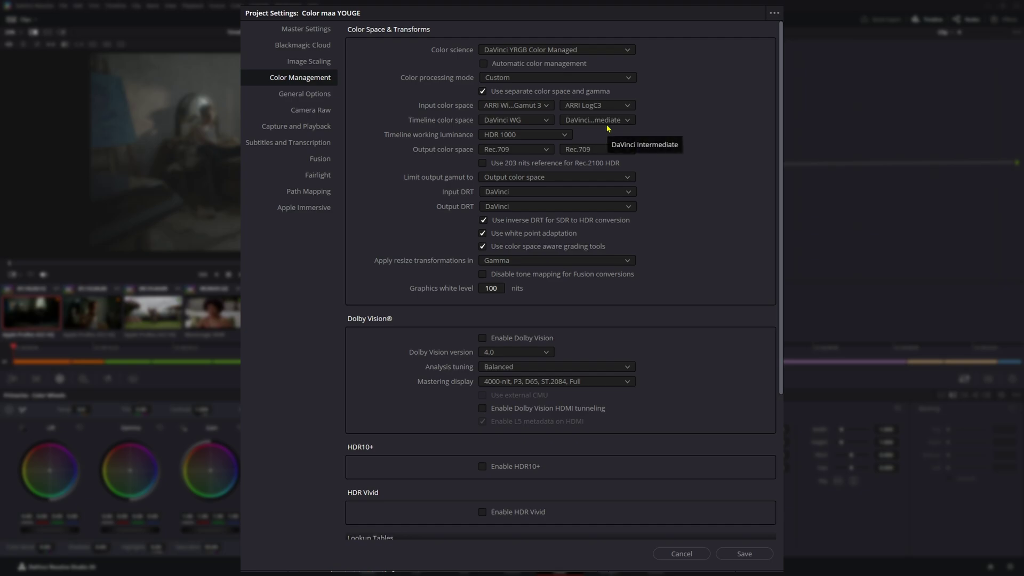
pyautogui.click(515, 122)
pyautogui.click(697, 124)
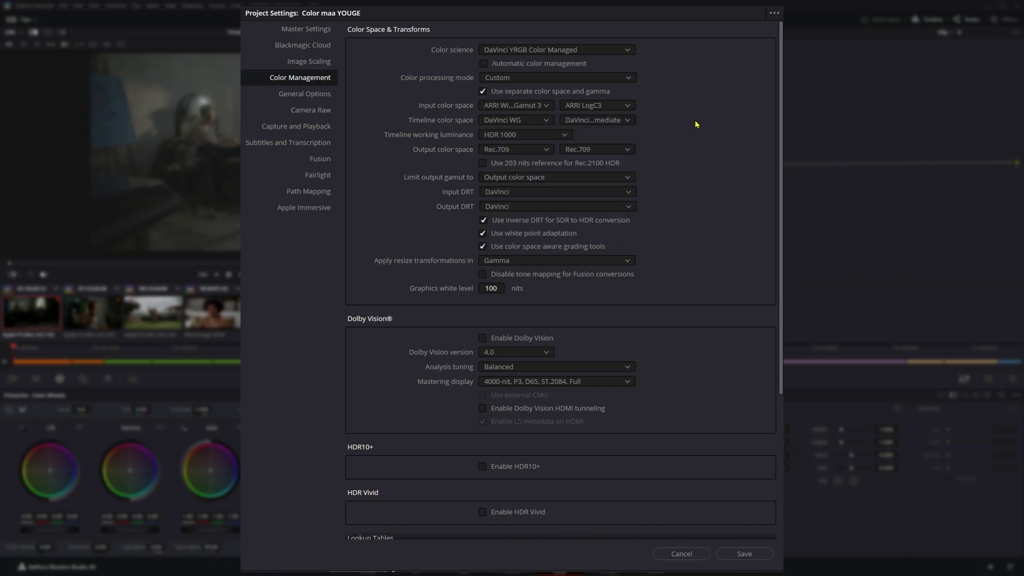
# Set working luminance to Custom 10000 nits, output gamma to Gamma 2.2, and input DRT to None
pyautogui.click(509, 137)
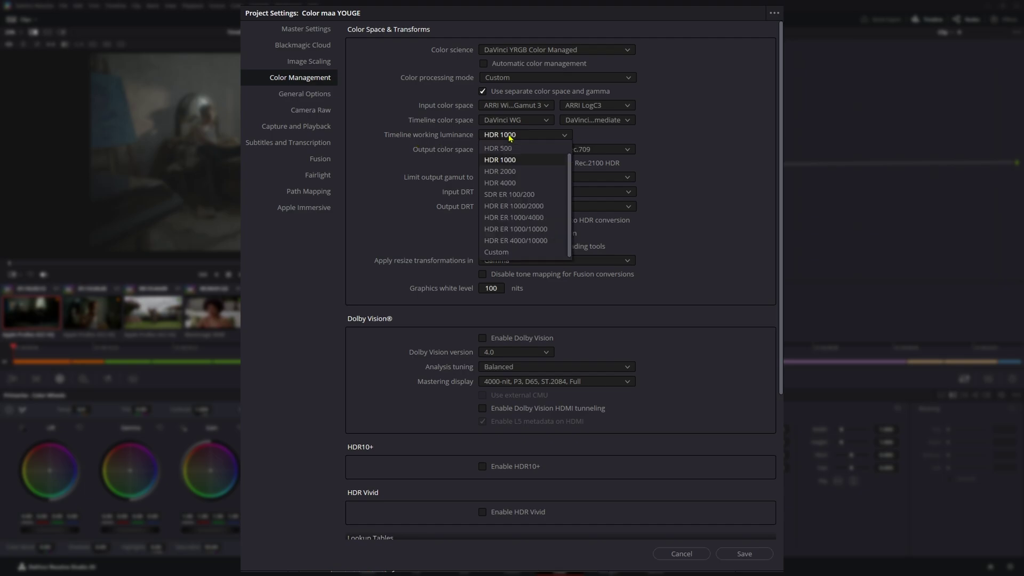
pyautogui.click(517, 253)
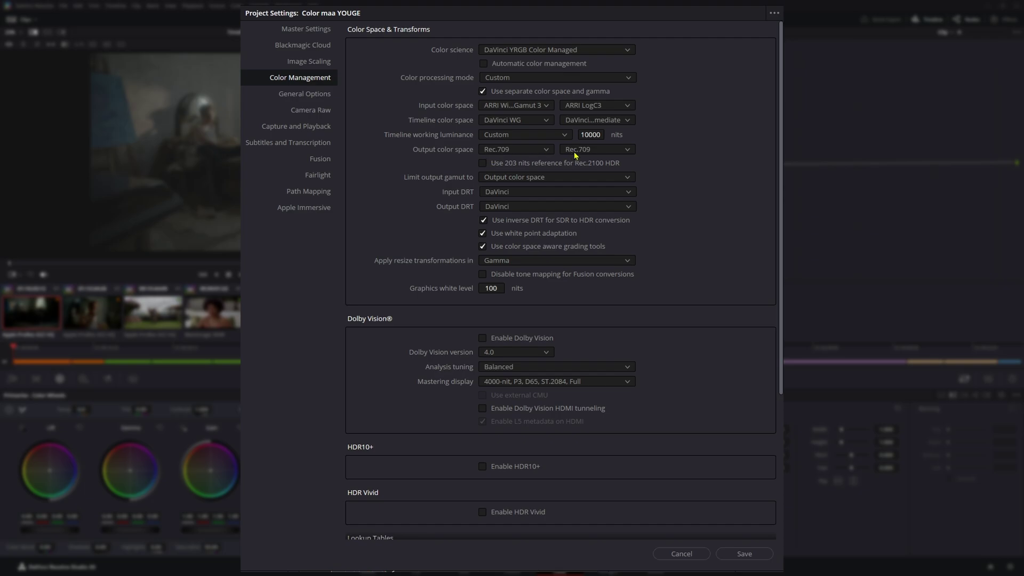
pyautogui.click(601, 153)
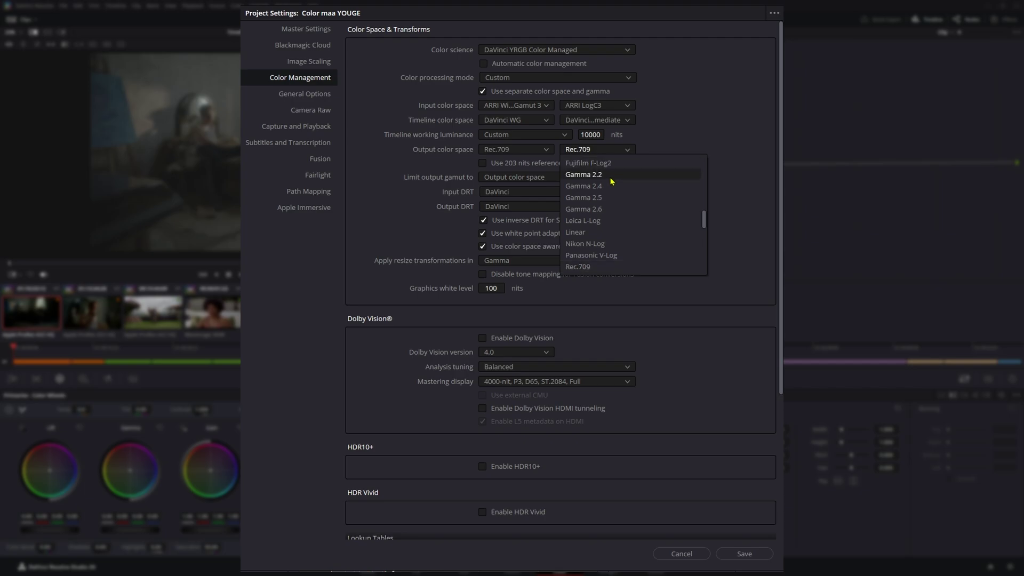
pyautogui.click(611, 178)
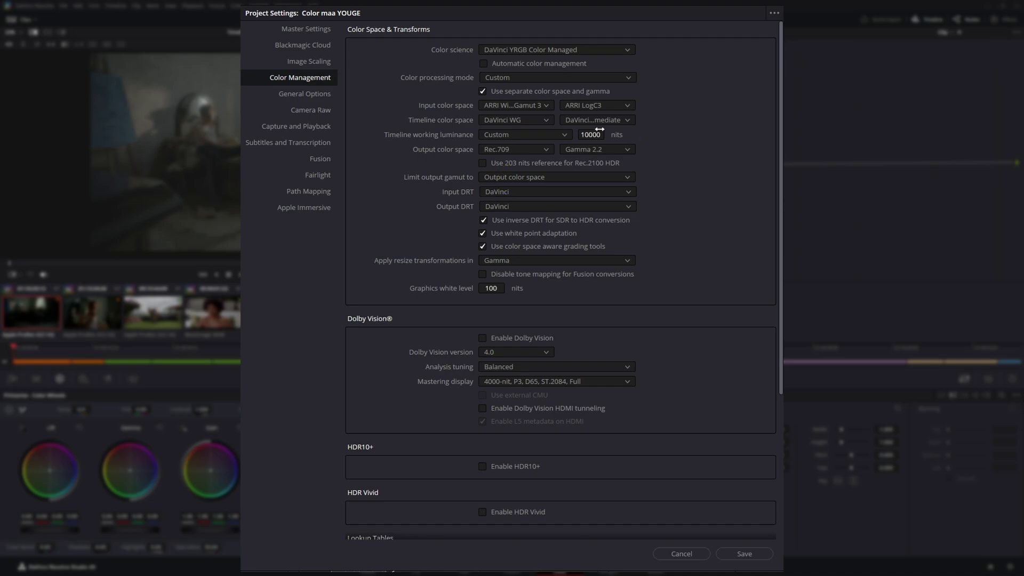
pyautogui.click(552, 191)
pyautogui.click(533, 207)
# Save the project settings, tag clip 01 as Project - ARRI Wide Gamut 3 input, then view clip 02
pyautogui.click(744, 553)
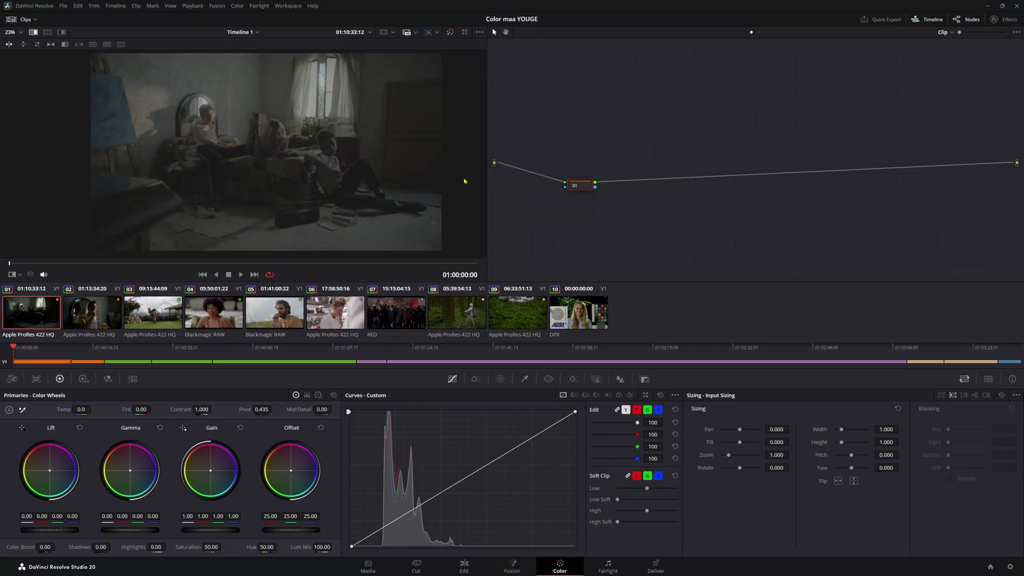
pyautogui.moveTo(583, 188); pyautogui.dragTo(590, 192)
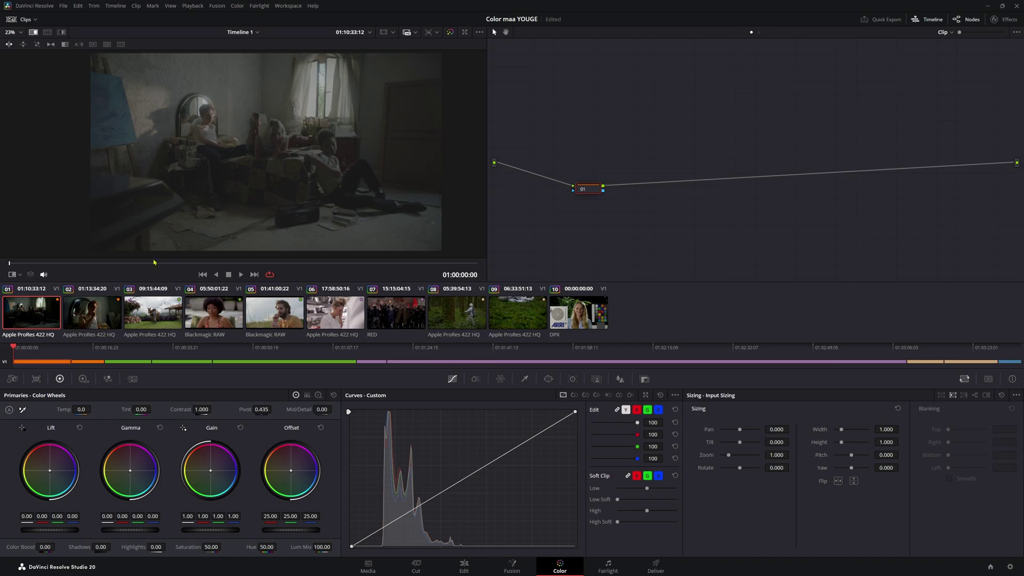
pyautogui.click(95, 320)
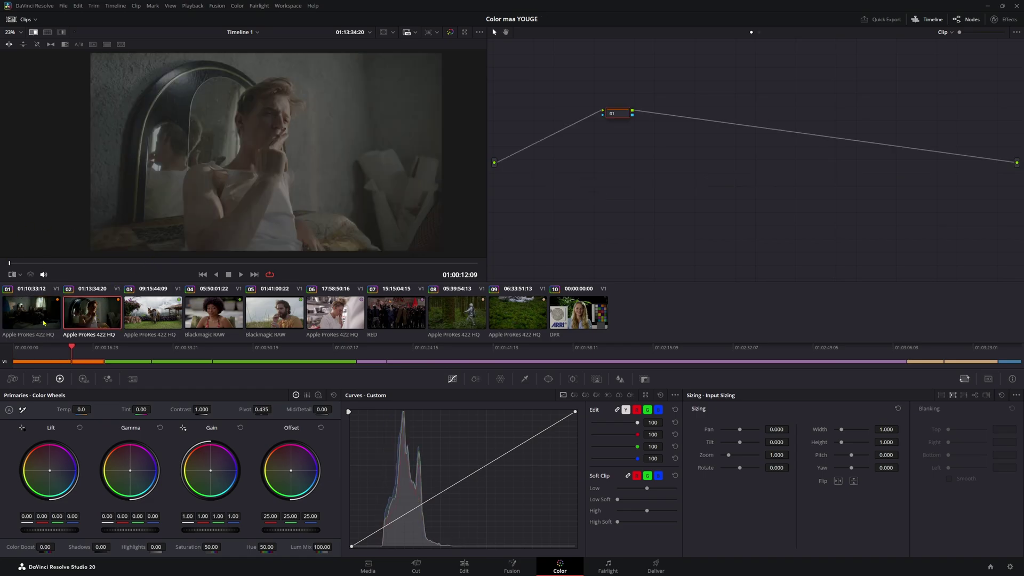
pyautogui.press('Up')
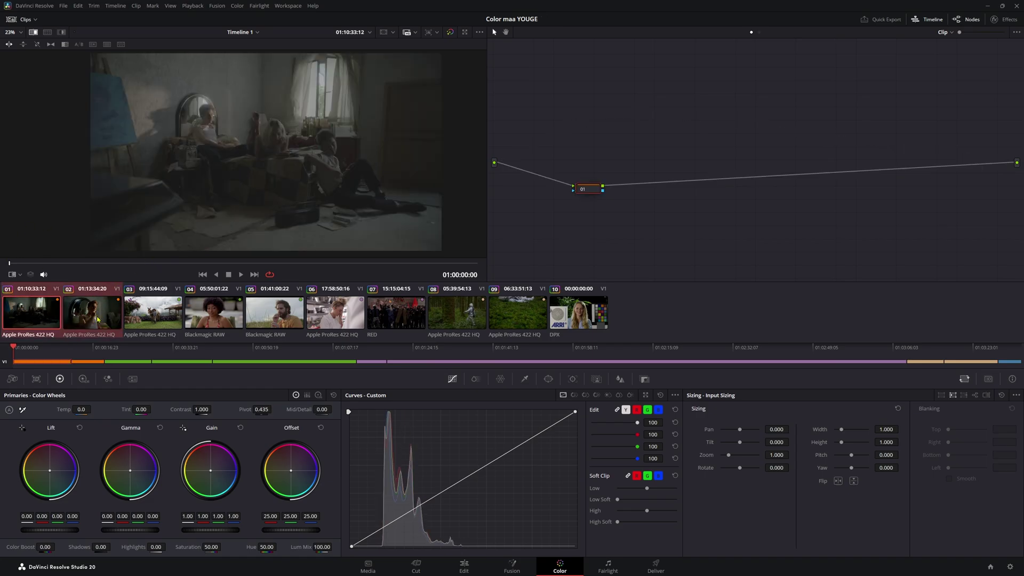
pyautogui.rightClick(97, 319)
pyautogui.moveTo(156, 255)
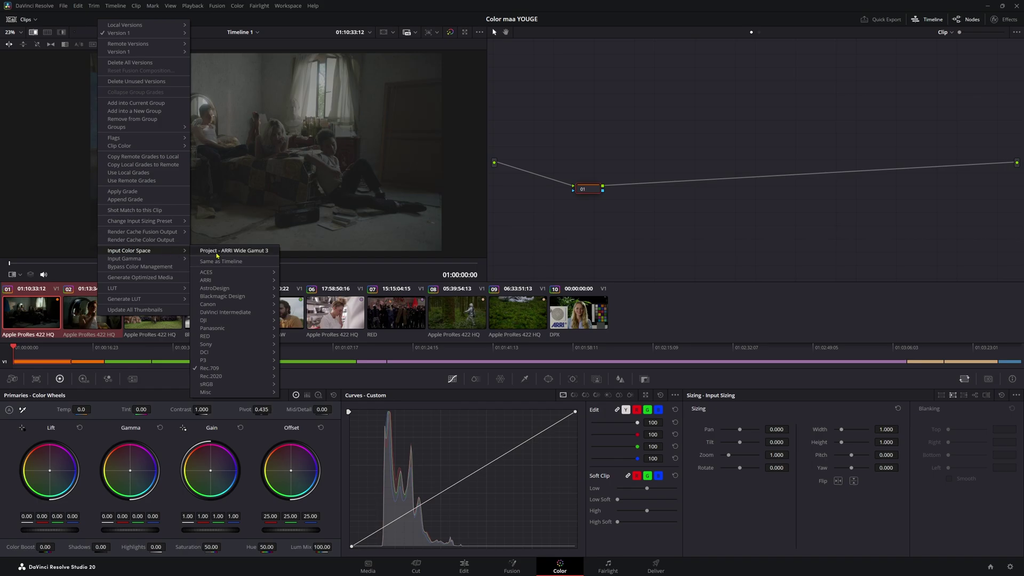
pyautogui.click(244, 250)
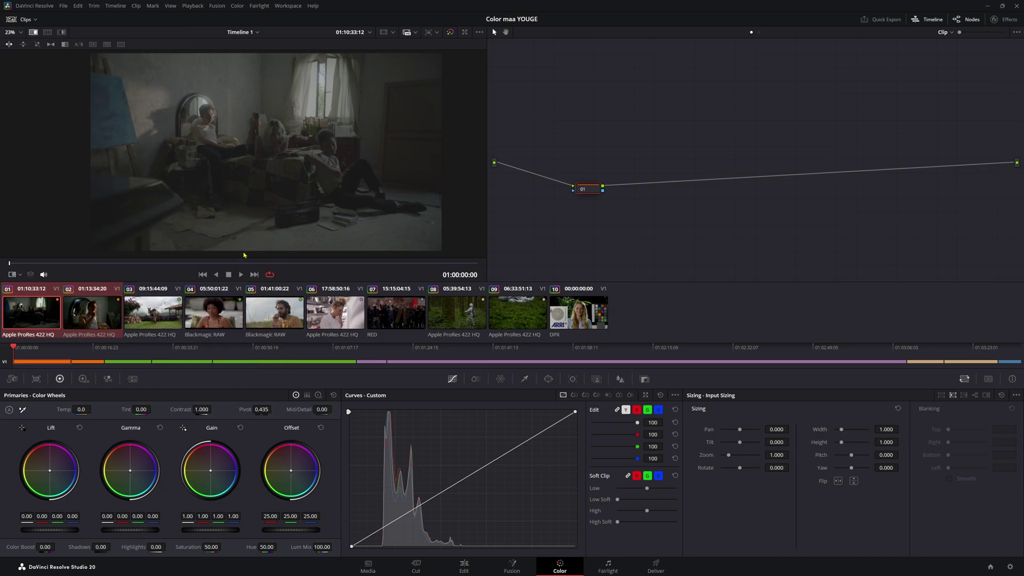
pyautogui.click(91, 306)
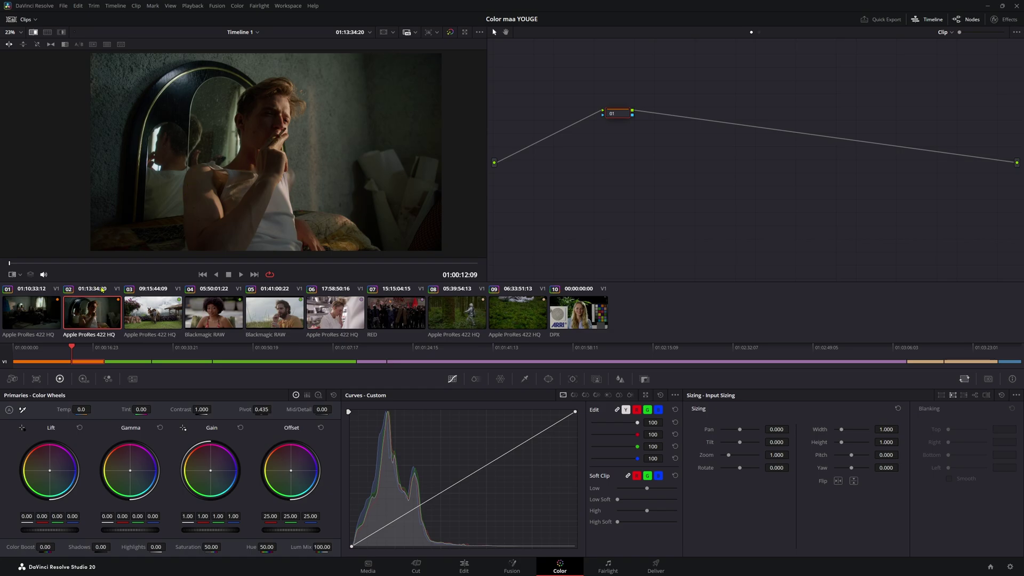
# Set clip 03's input colour space to Blackmagic Design Wide Gamut Gen 4/5
pyautogui.rightClick(86, 327)
pyautogui.click(83, 316)
pyautogui.click(150, 319)
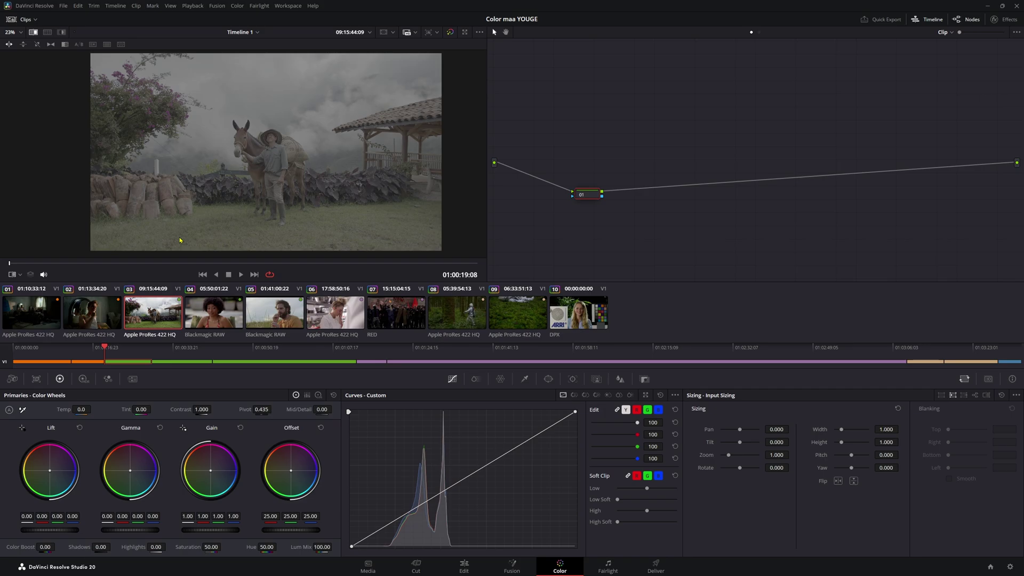
pyautogui.rightClick(142, 322)
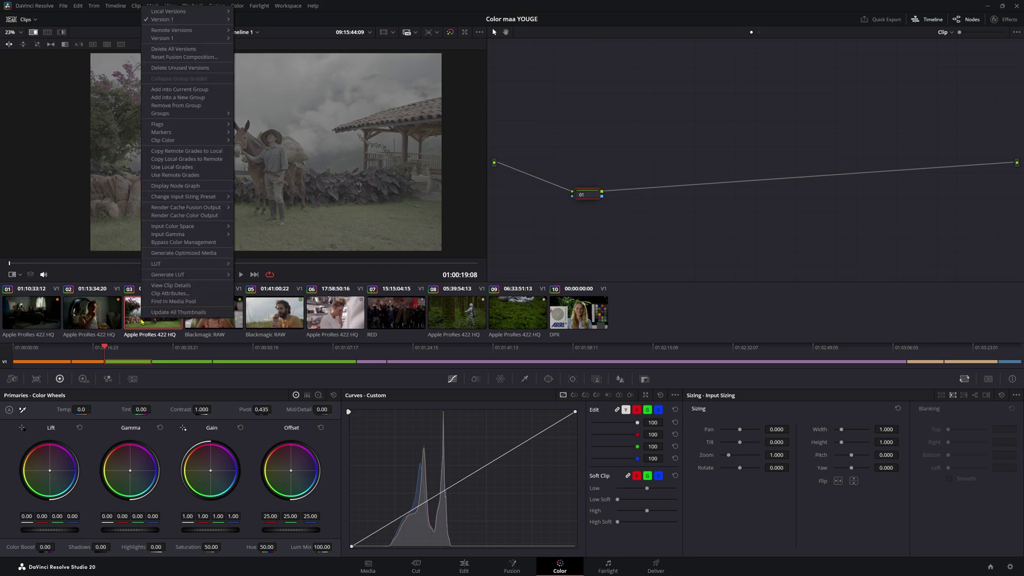
pyautogui.moveTo(198, 226)
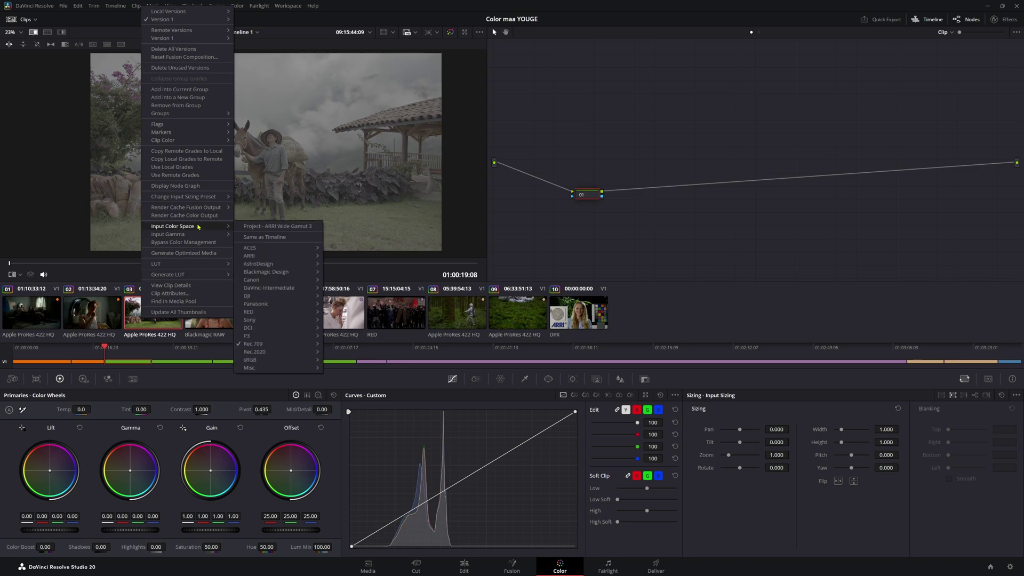
pyautogui.moveTo(287, 273)
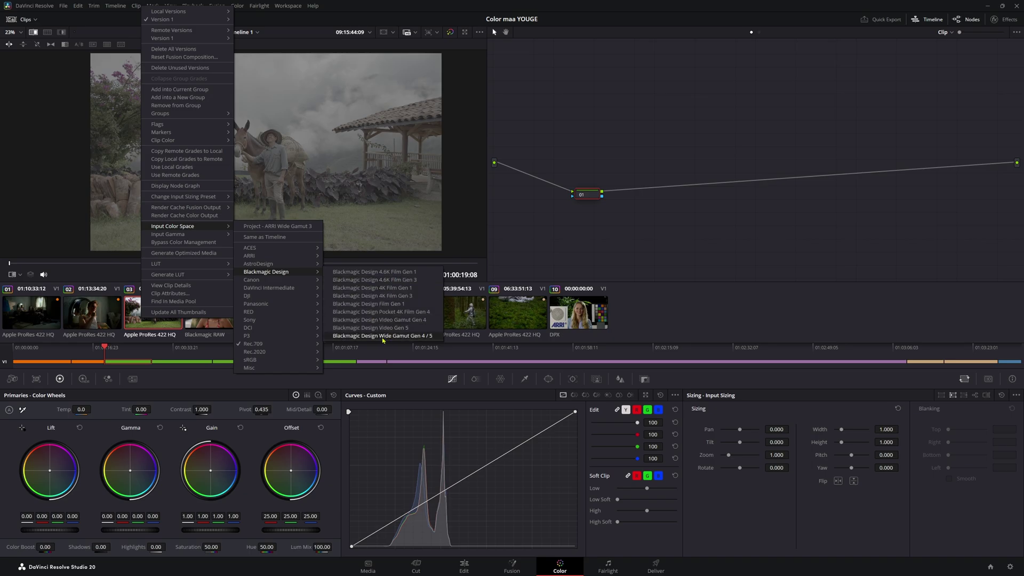
pyautogui.click(401, 336)
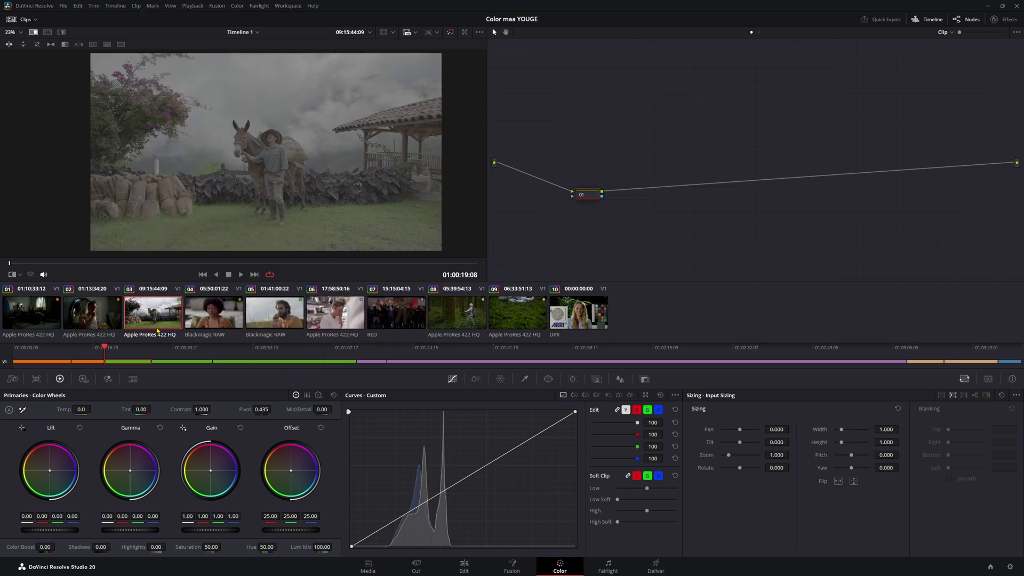
# Set clip 03's input gamma to Blackmagic Design Film Gen 5
pyautogui.rightClick(152, 325)
pyautogui.moveTo(221, 245)
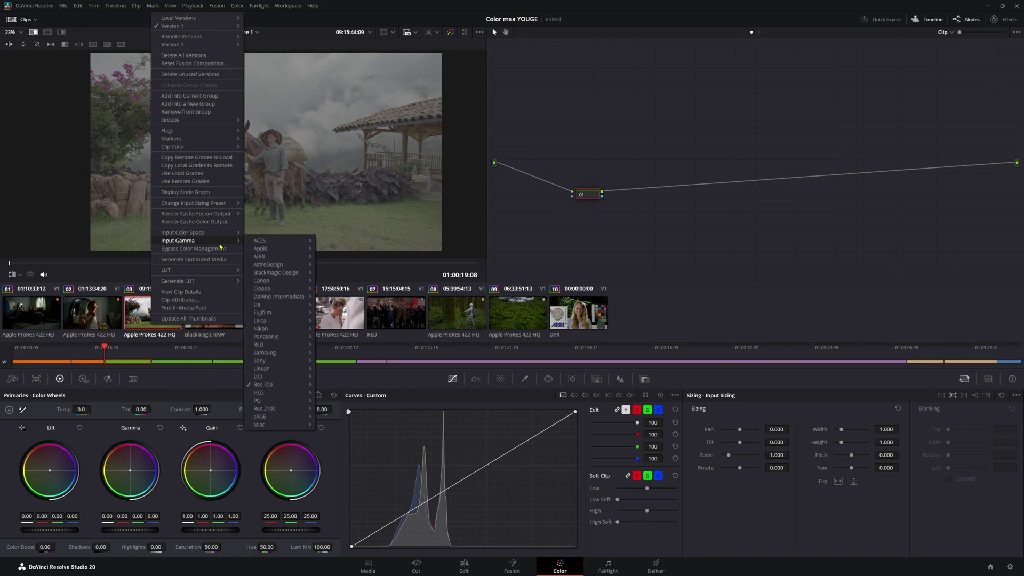
pyautogui.moveTo(299, 276)
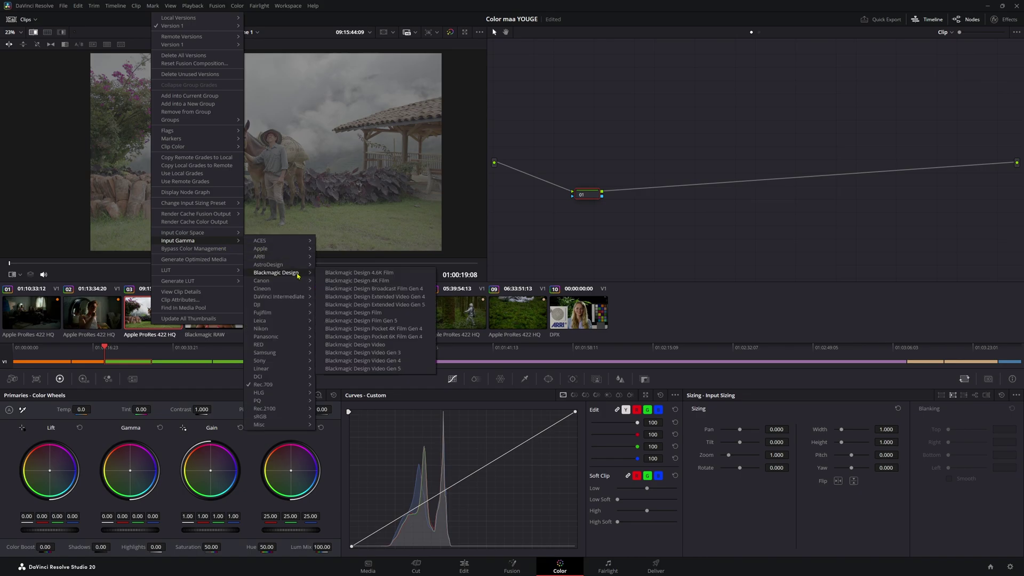
pyautogui.click(417, 323)
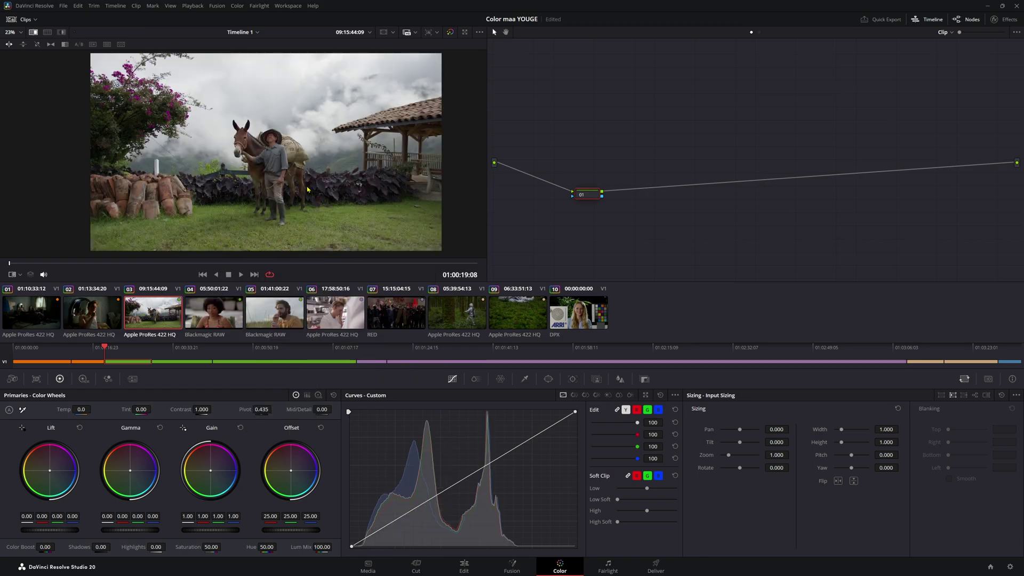
# Save the project, then step and scrub through Blackmagic RAW clips 04 and 05, ending on clip 04
pyautogui.hotkey('ctrl', 's')
pyautogui.press('Down')
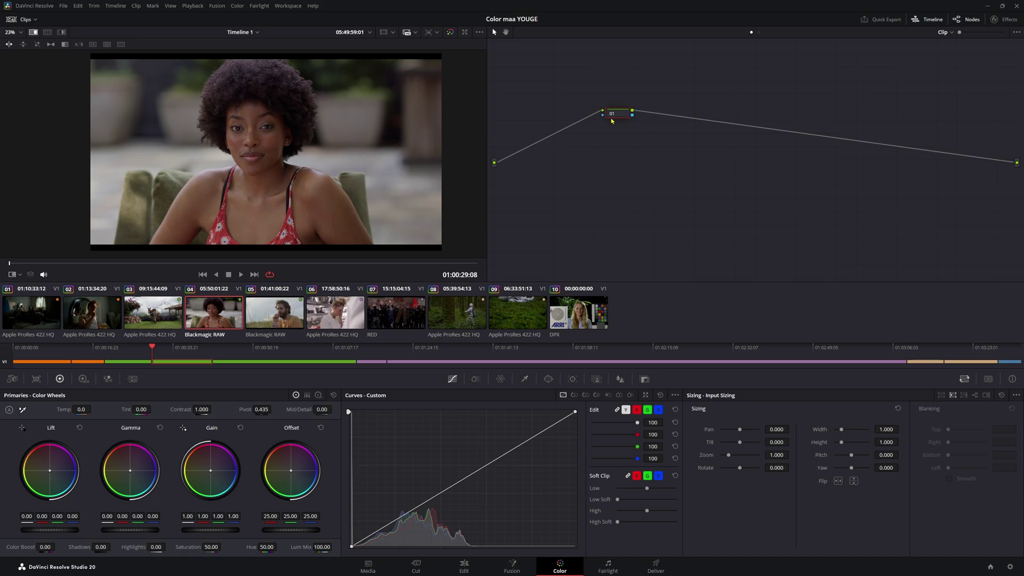
pyautogui.press('Down')
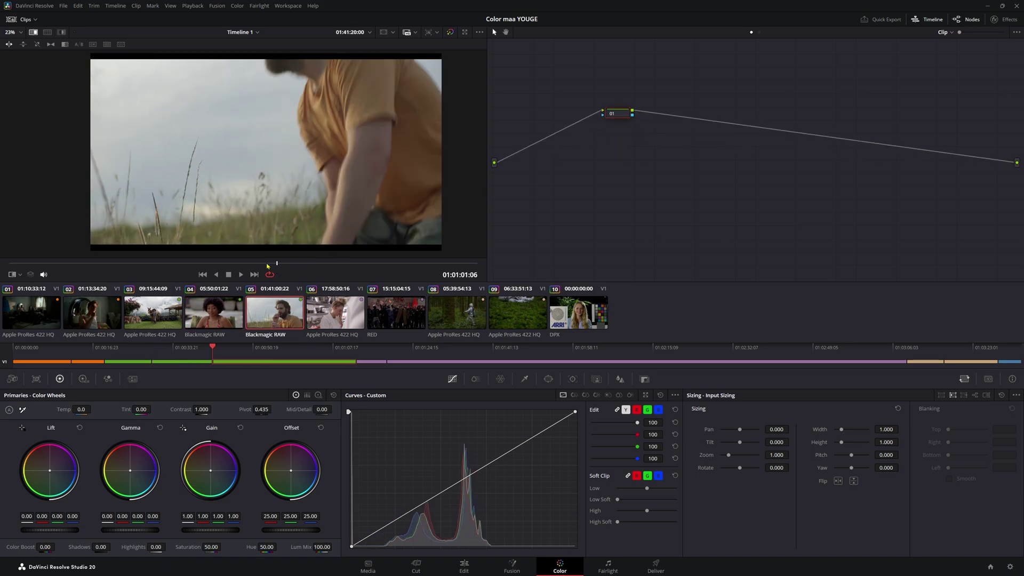
pyautogui.press('Up')
pyautogui.moveTo(352, 264); pyautogui.dragTo(166, 260)
pyautogui.click(272, 293)
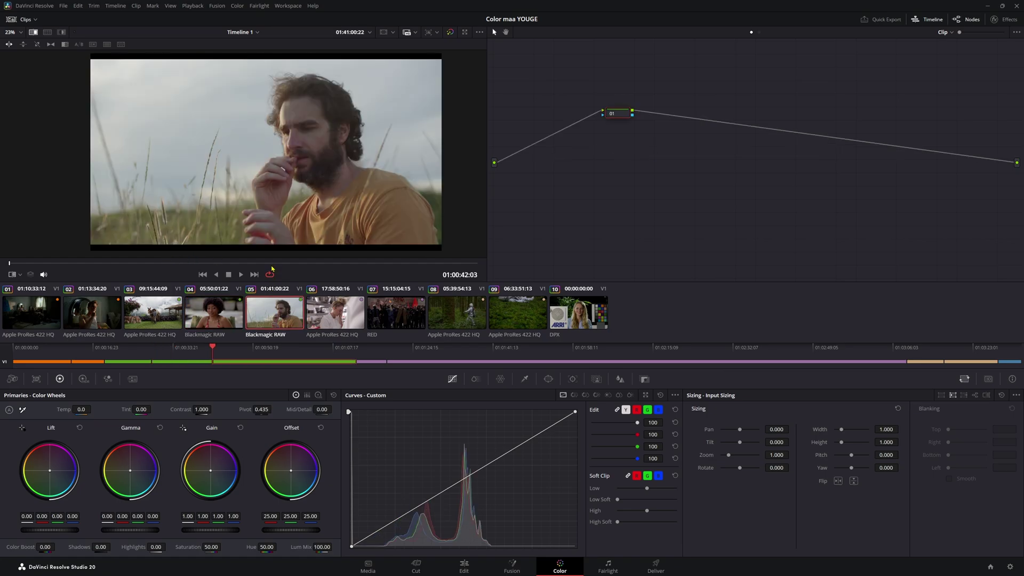
pyautogui.click(229, 263)
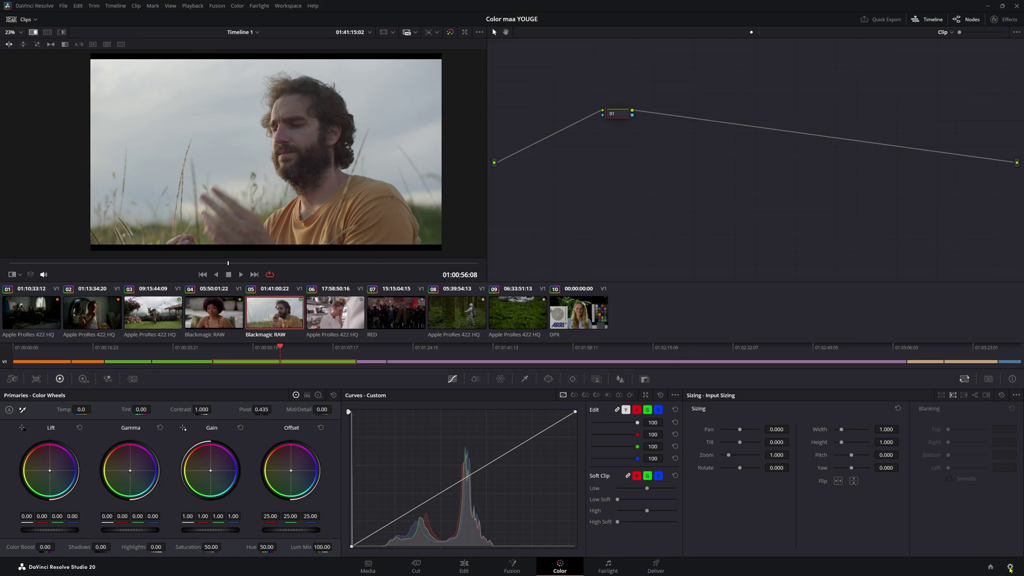
pyautogui.press('Up')
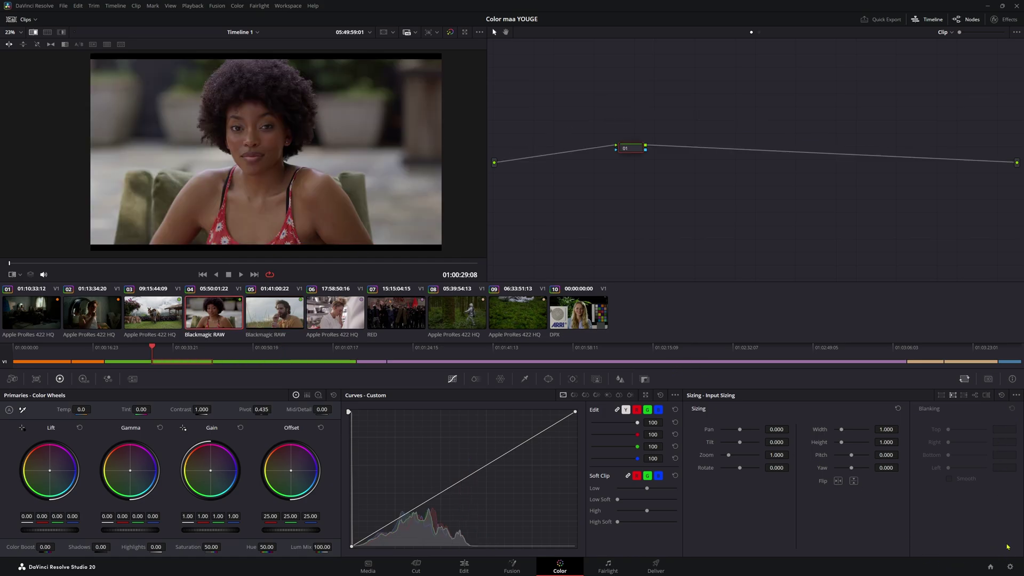
# In Camera Raw settings, choose the Blackmagic RAW profile, keeping DaVinci Wide Gamut and DaVinci Intermediate decoding
pyautogui.click(1010, 566)
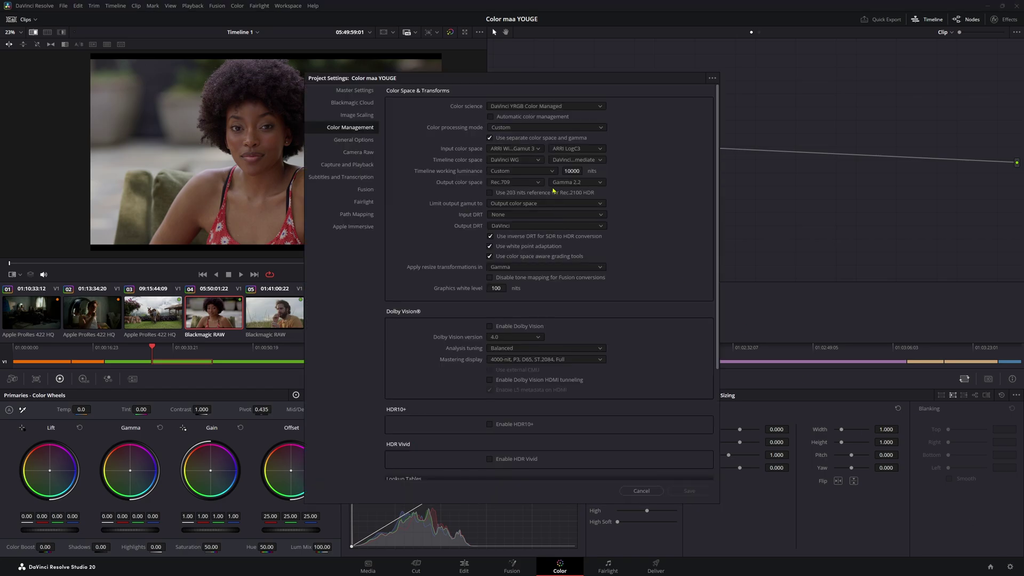
pyautogui.click(365, 152)
pyautogui.click(499, 106)
pyautogui.click(532, 125)
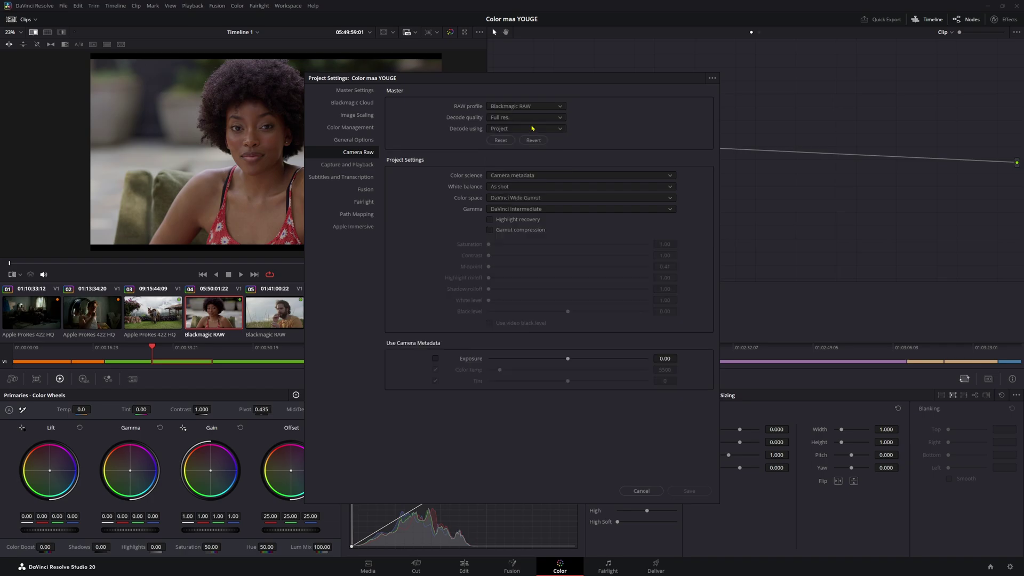
pyautogui.click(525, 198)
pyautogui.scroll(3, 574, 227)
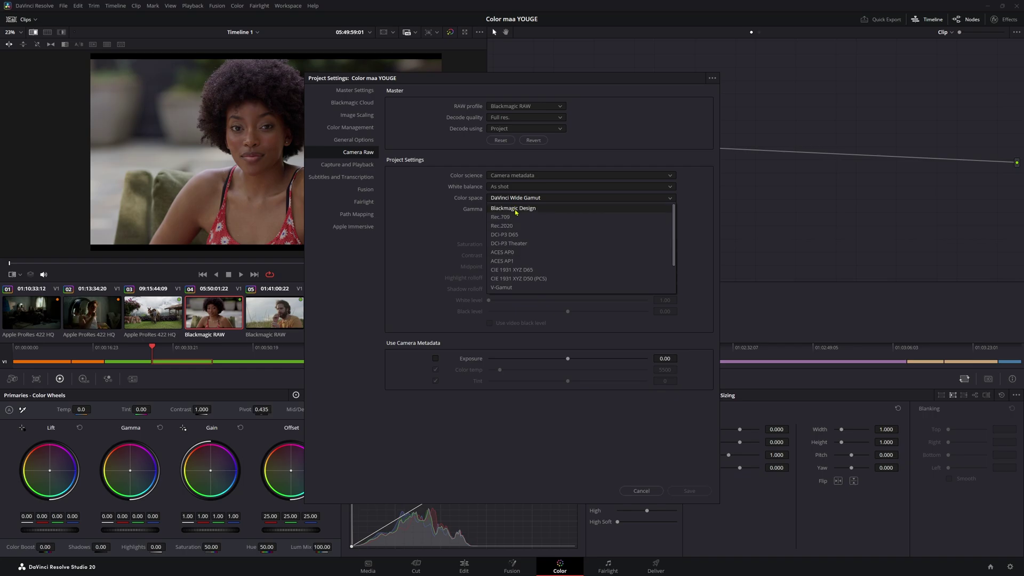
pyautogui.click(427, 213)
pyautogui.click(587, 209)
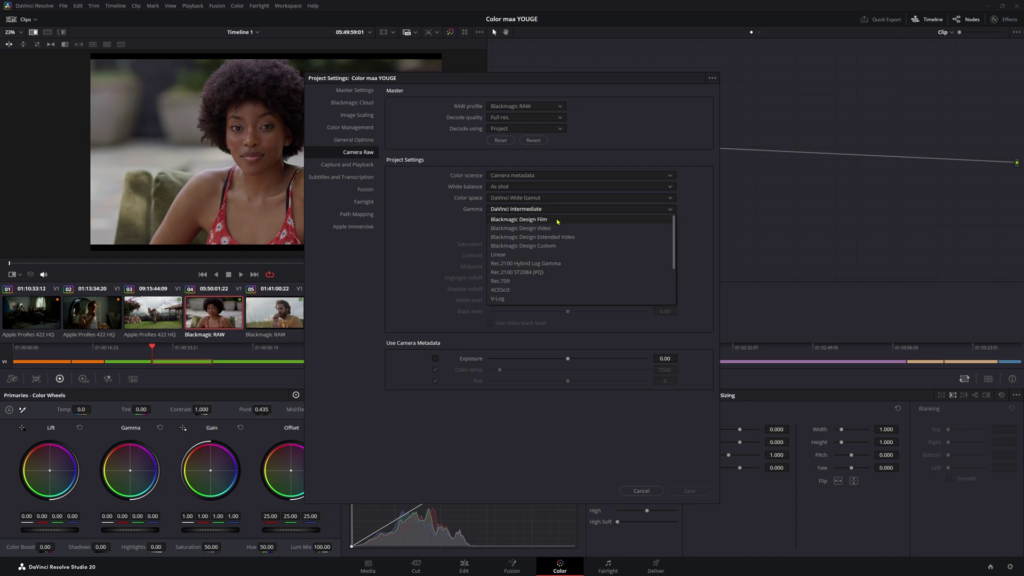
pyautogui.click(423, 225)
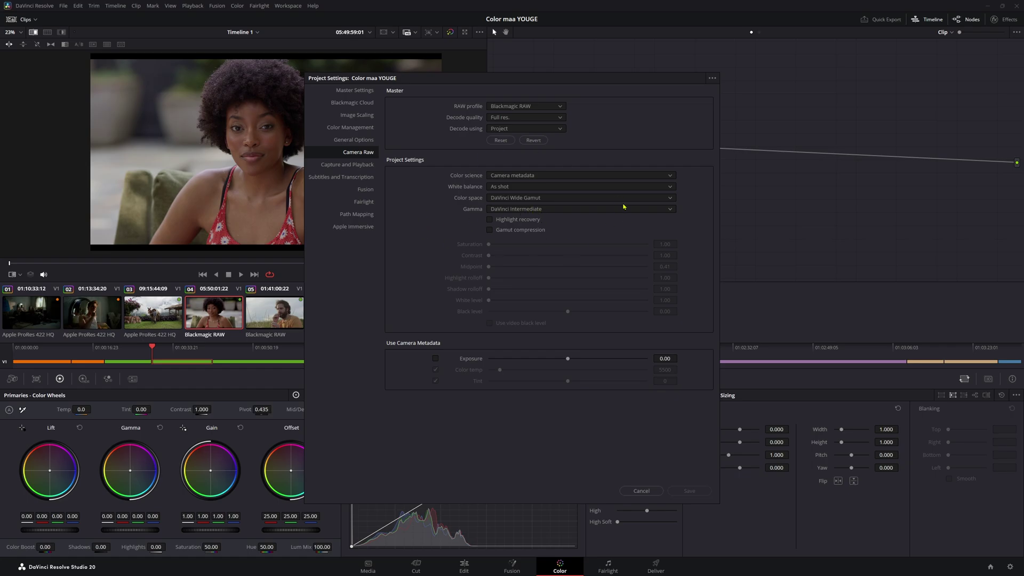
pyautogui.moveTo(451, 84); pyautogui.dragTo(648, 59)
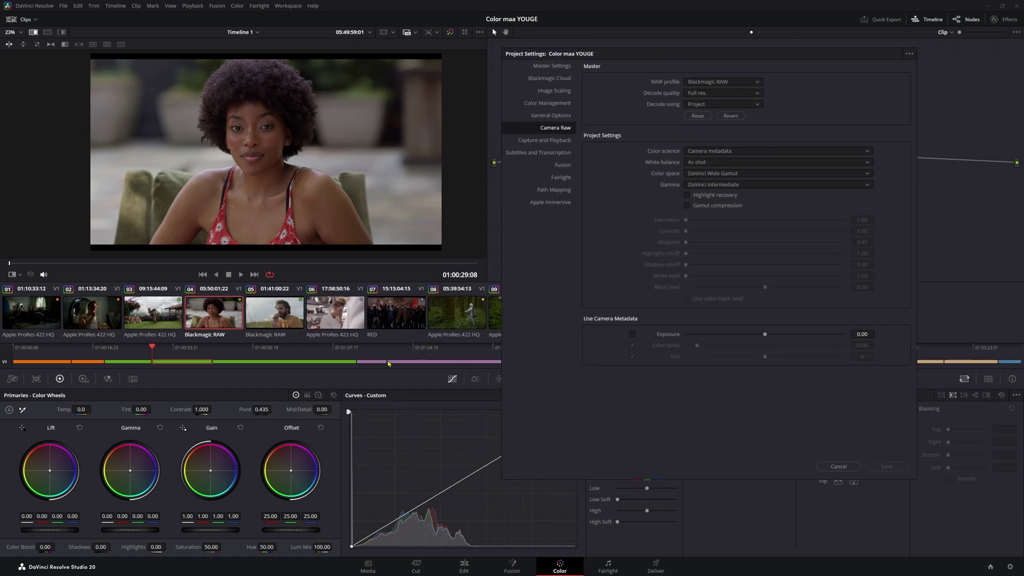
# Switch the RAW profile to RED, confirm IPP2 colour science, then cancel out of project settings
pyautogui.click(703, 83)
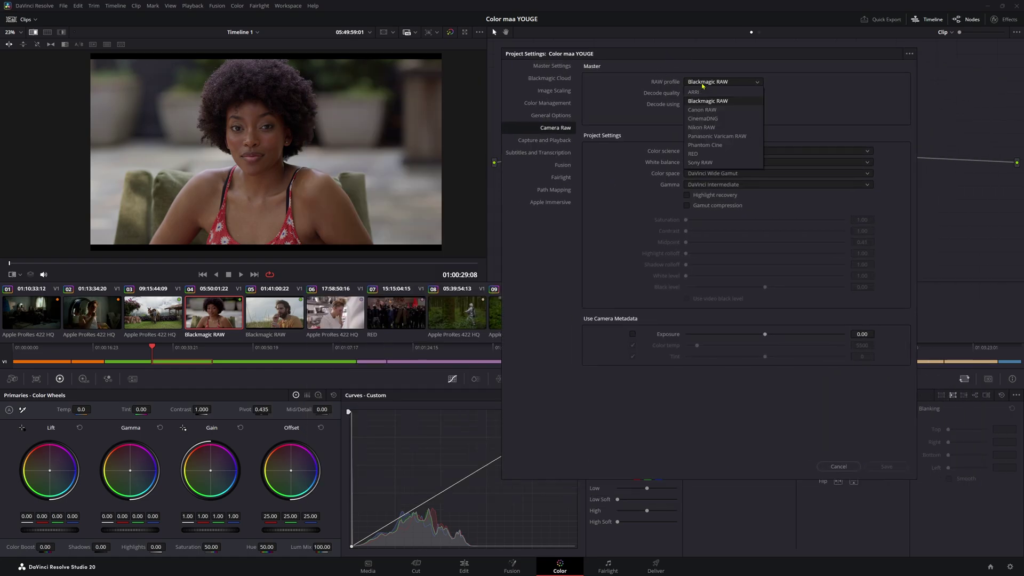
pyautogui.click(704, 153)
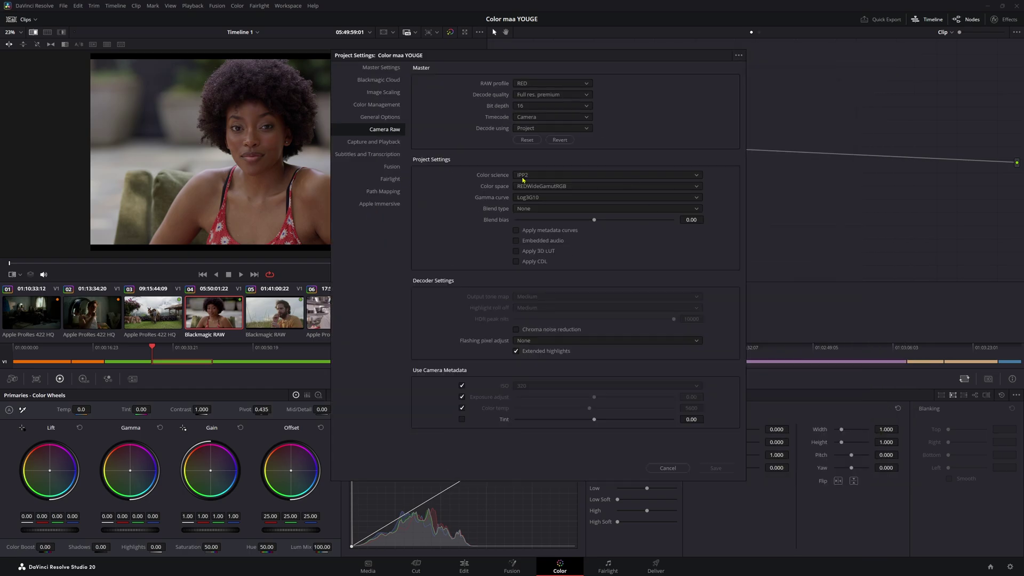
pyautogui.click(547, 179)
pyautogui.click(548, 200)
pyautogui.moveTo(517, 66); pyautogui.dragTo(522, 61)
pyautogui.click(672, 463)
pyautogui.click(336, 314)
# Close project settings and set kitchen clip 06's input colour space to REDWideGamutRGB
pyautogui.click(397, 313)
pyautogui.click(337, 316)
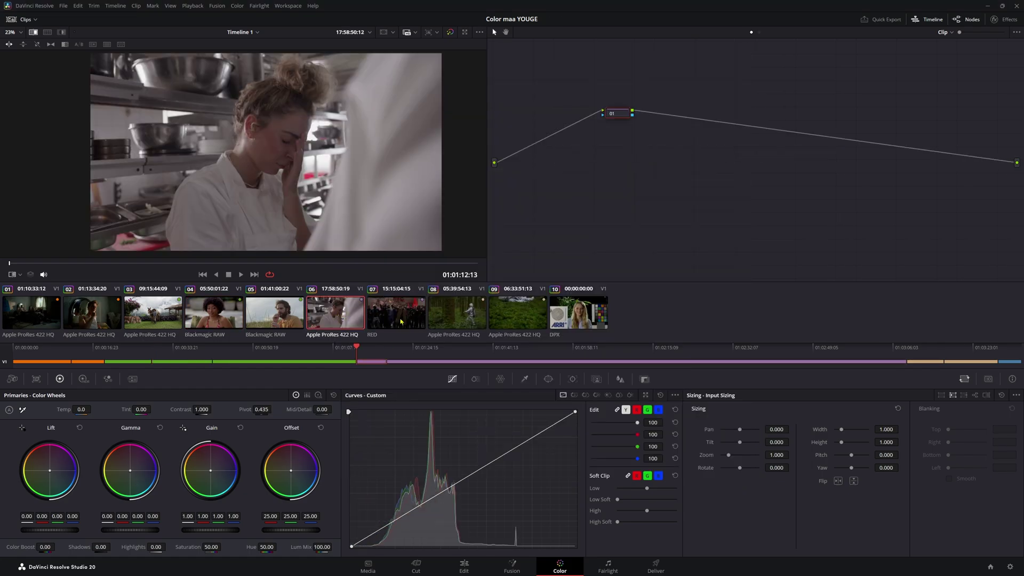
pyautogui.press('Down')
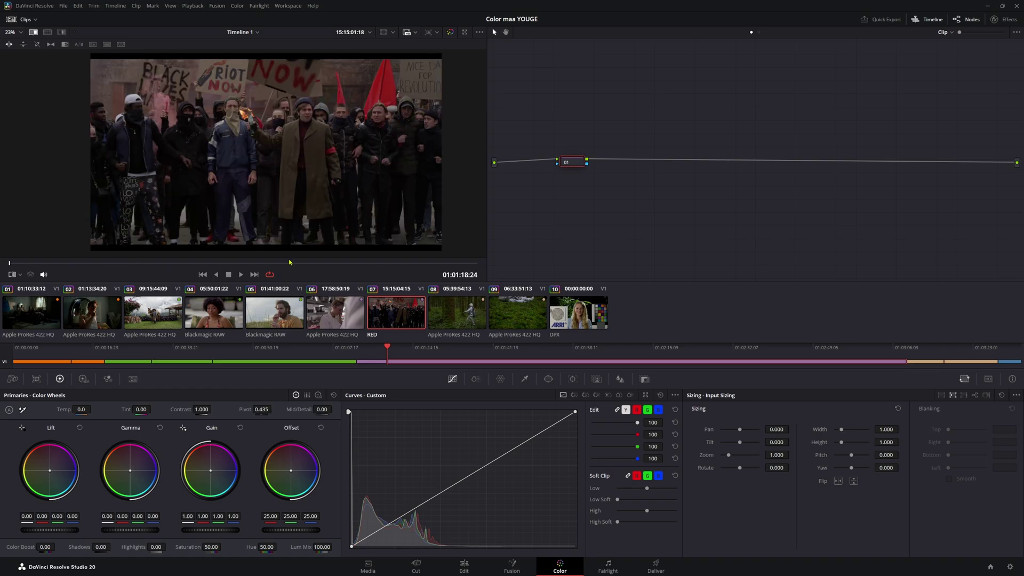
pyautogui.click(450, 316)
pyautogui.click(344, 302)
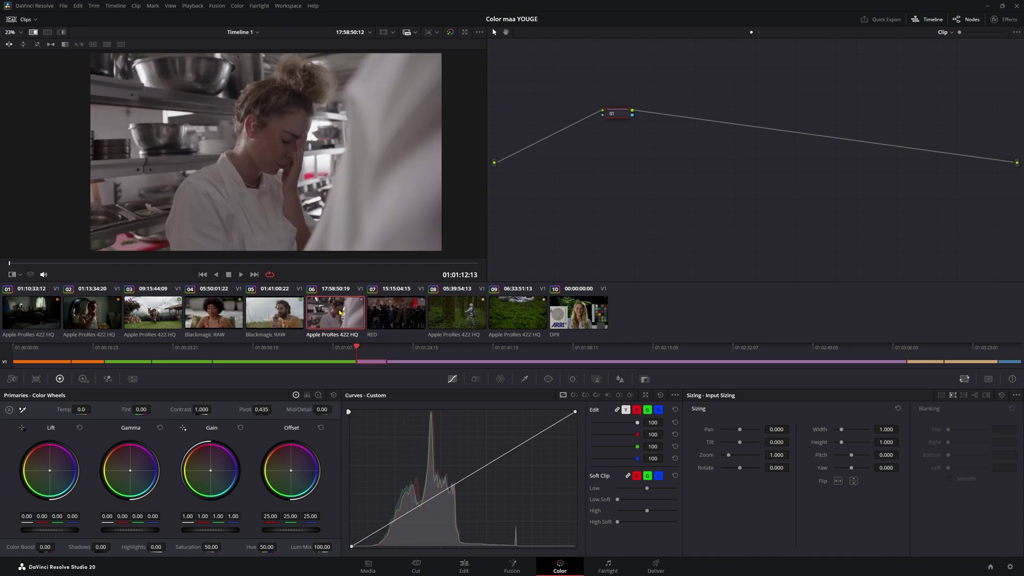
pyautogui.rightClick(344, 302)
pyautogui.moveTo(405, 225)
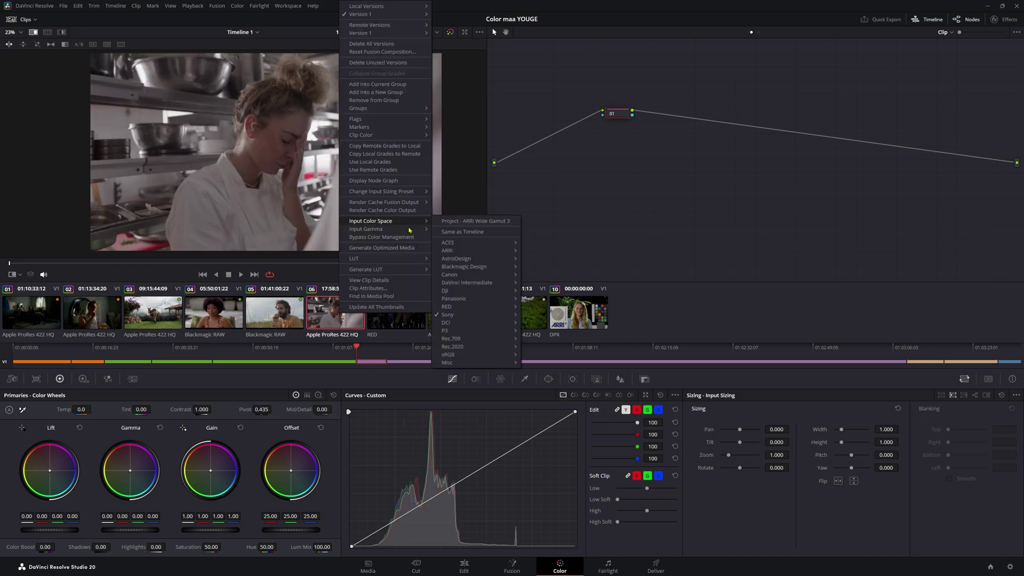
pyautogui.moveTo(480, 348)
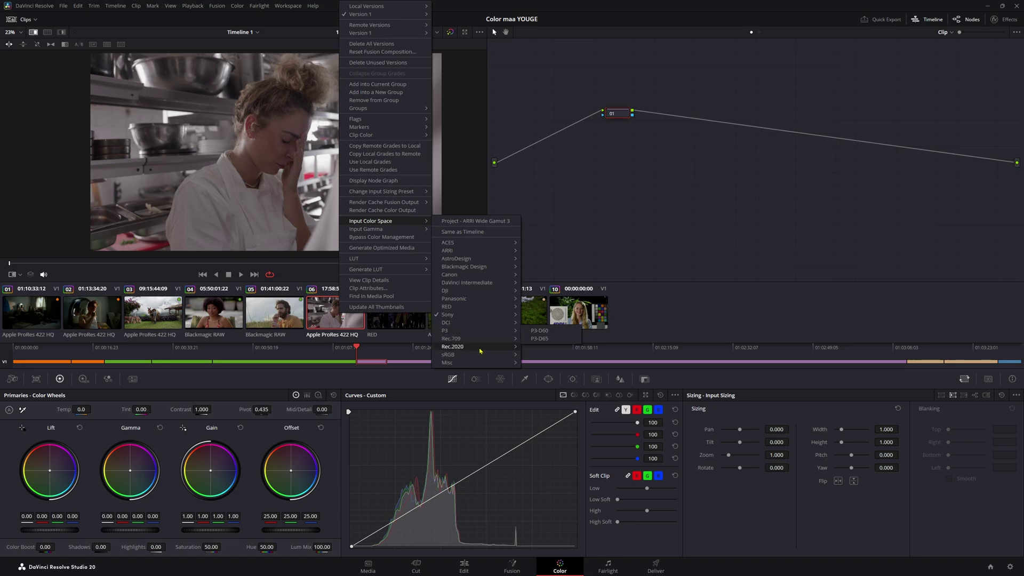
pyautogui.moveTo(470, 309)
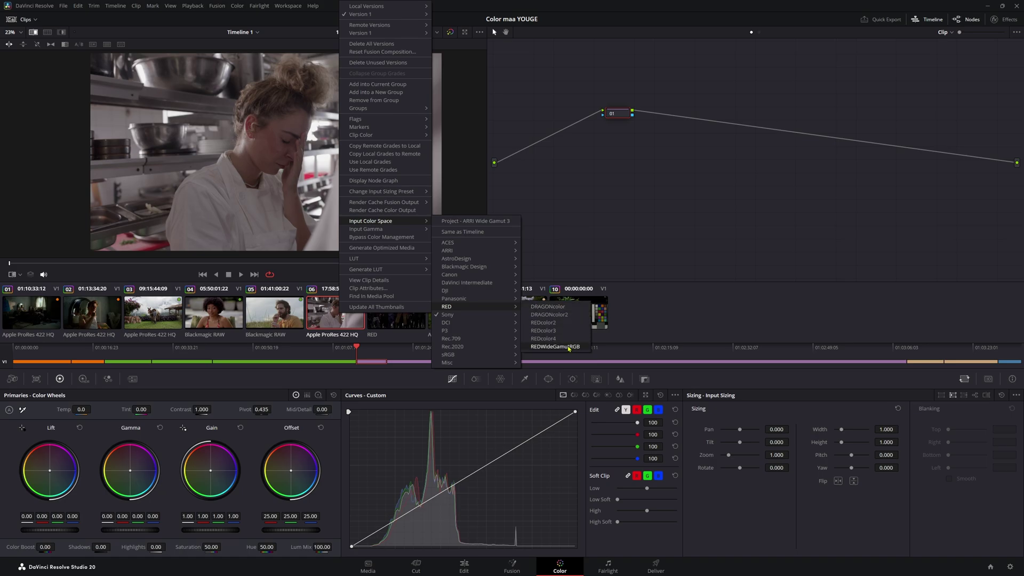
pyautogui.click(555, 346)
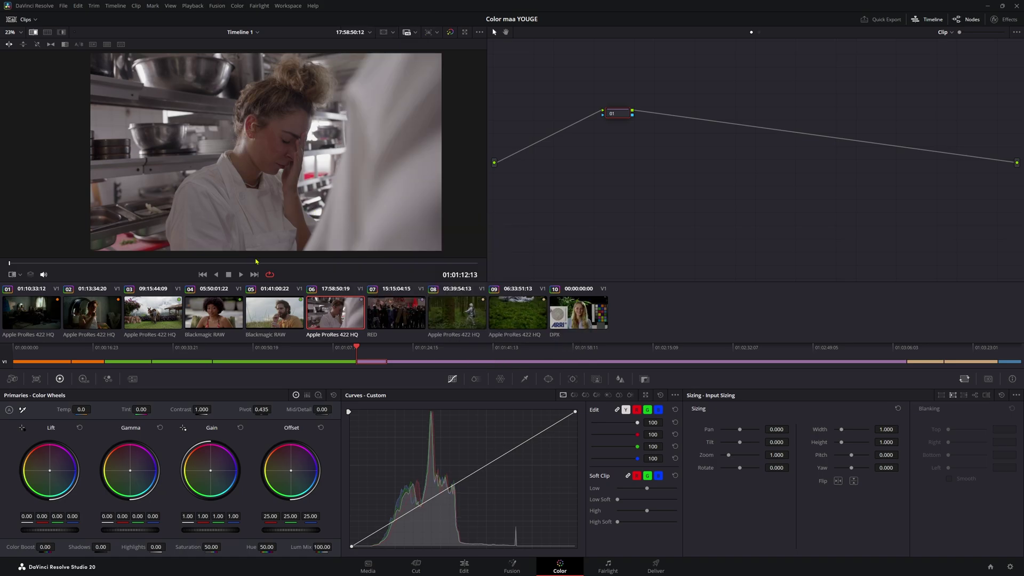
# Select forest clips 08 and 09 and set their input colour space to Sony S-Gamut3.Cine
pyautogui.click(457, 312)
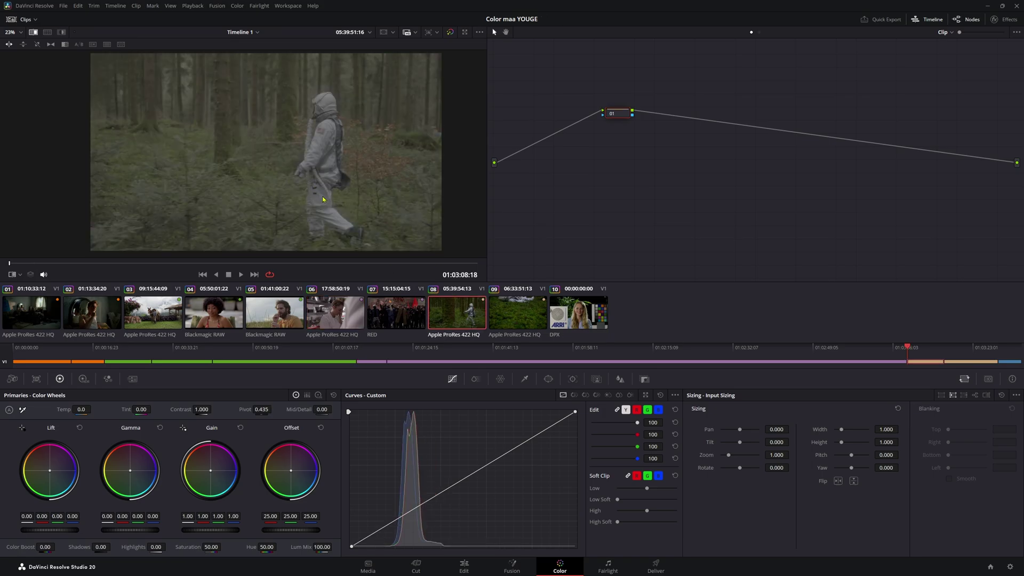
pyautogui.keyDown('shift'); pyautogui.click(509, 320); pyautogui.keyUp('shift')
pyautogui.rightClick(433, 315)
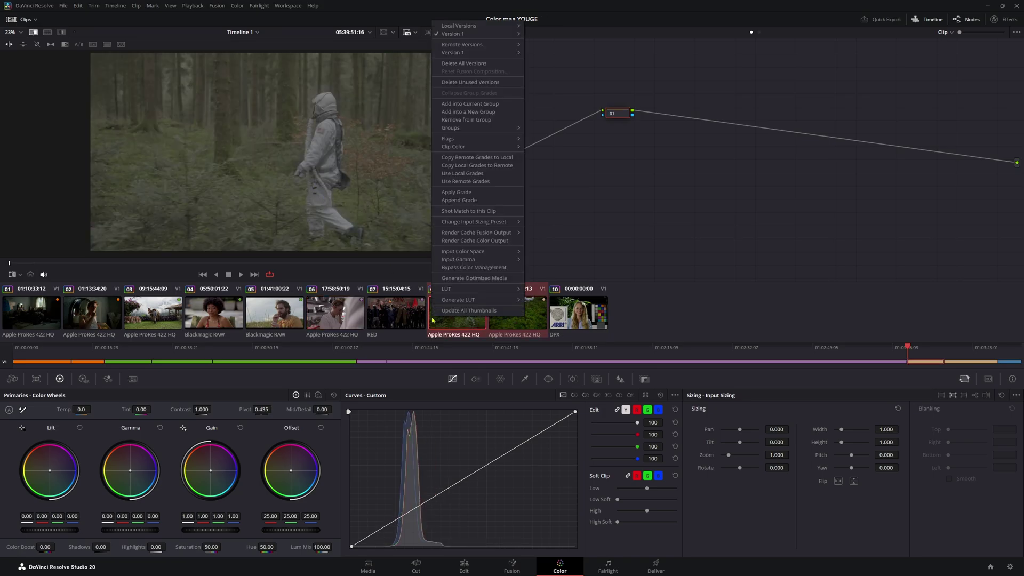
pyautogui.moveTo(486, 253)
pyautogui.moveTo(587, 345)
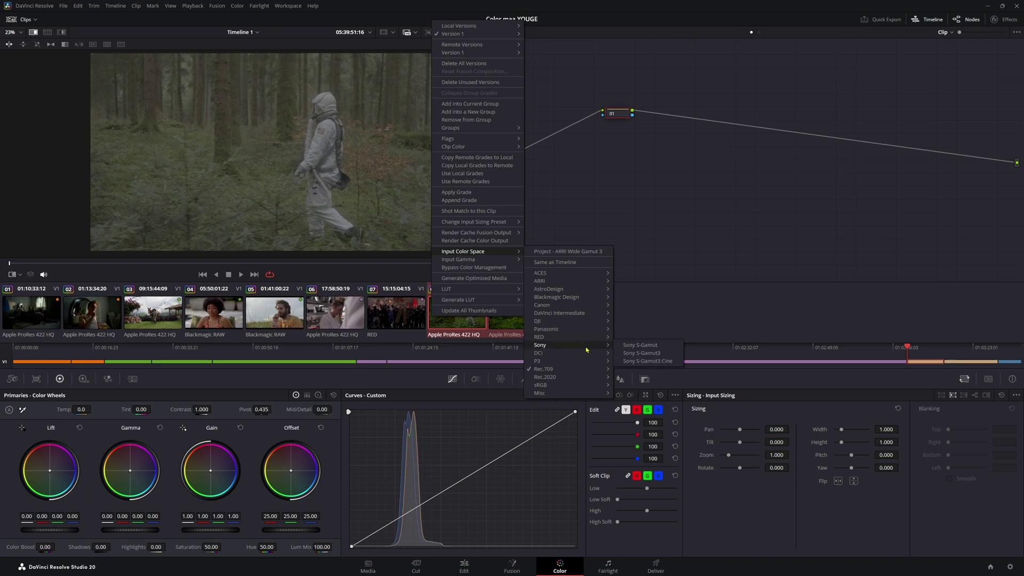
pyautogui.click(648, 362)
# Set the forest clips' input gamma to Sony S-Log3, then scrub through clip 09
pyautogui.rightClick(478, 330)
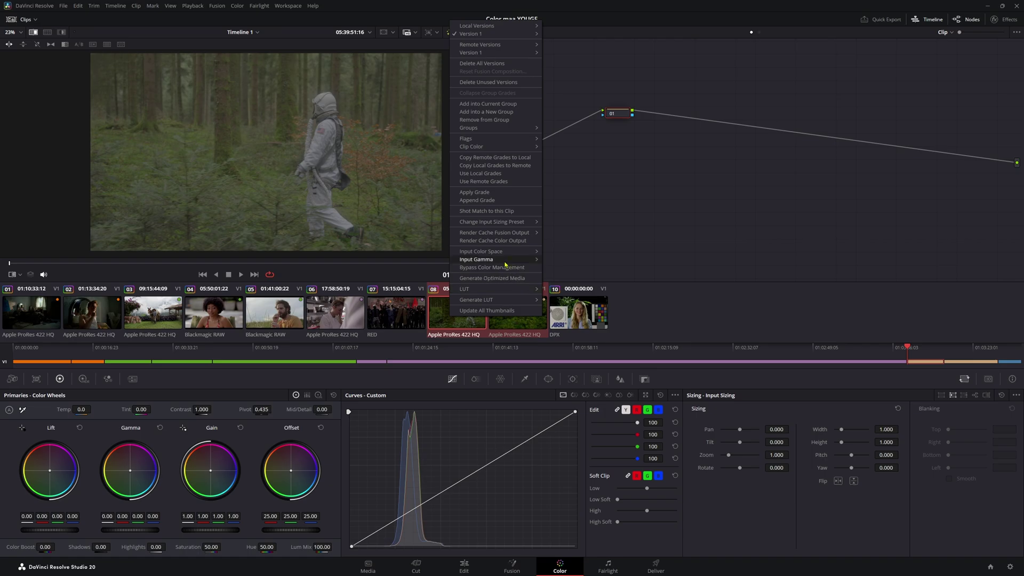
pyautogui.moveTo(512, 259)
pyautogui.moveTo(579, 382)
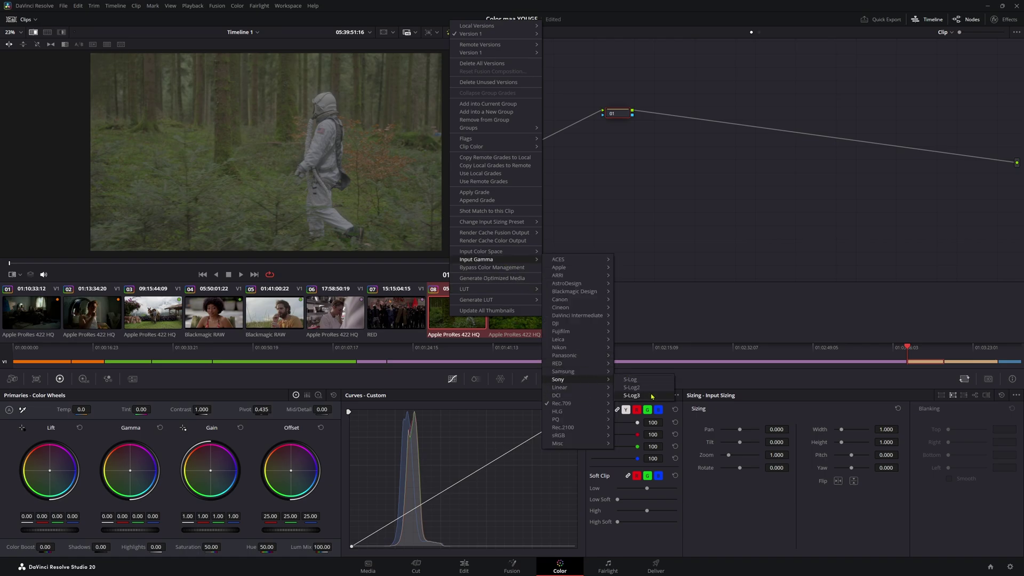
pyautogui.click(633, 396)
pyautogui.click(492, 302)
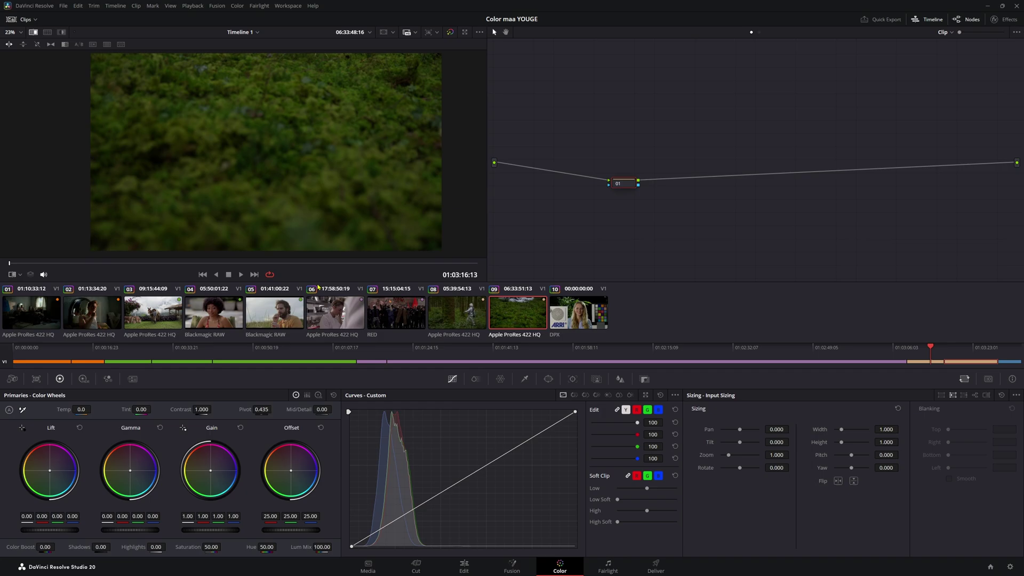
pyautogui.moveTo(315, 265); pyautogui.dragTo(33, 264)
# Set clip 10's input colour space to Project - ARRI Wide Gamut 3
pyautogui.click(562, 314)
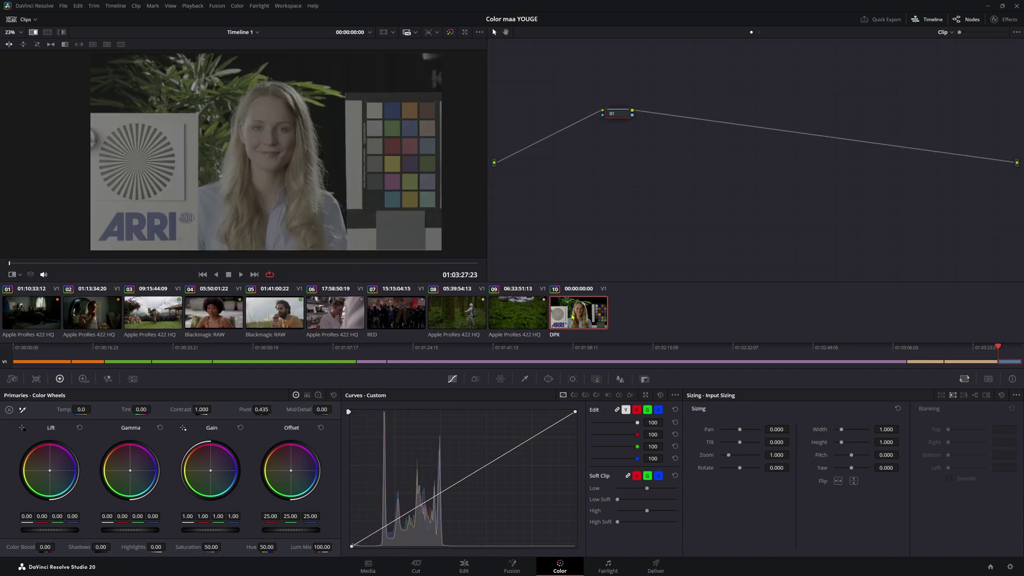
pyautogui.rightClick(561, 313)
pyautogui.moveTo(623, 222)
pyautogui.click(733, 223)
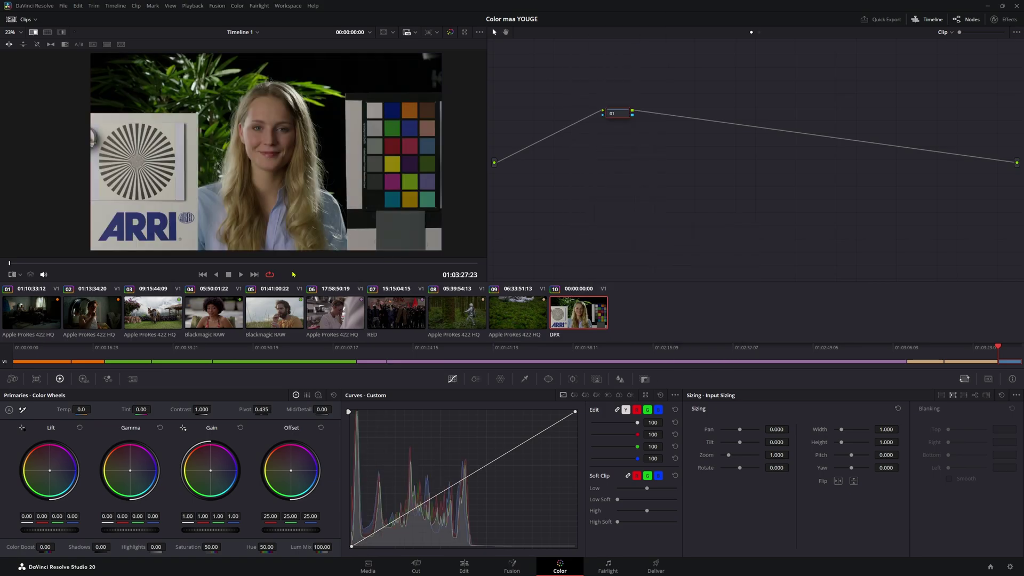
# Look at clips 04 and 02, then return to clip 04's first frame
pyautogui.click(213, 314)
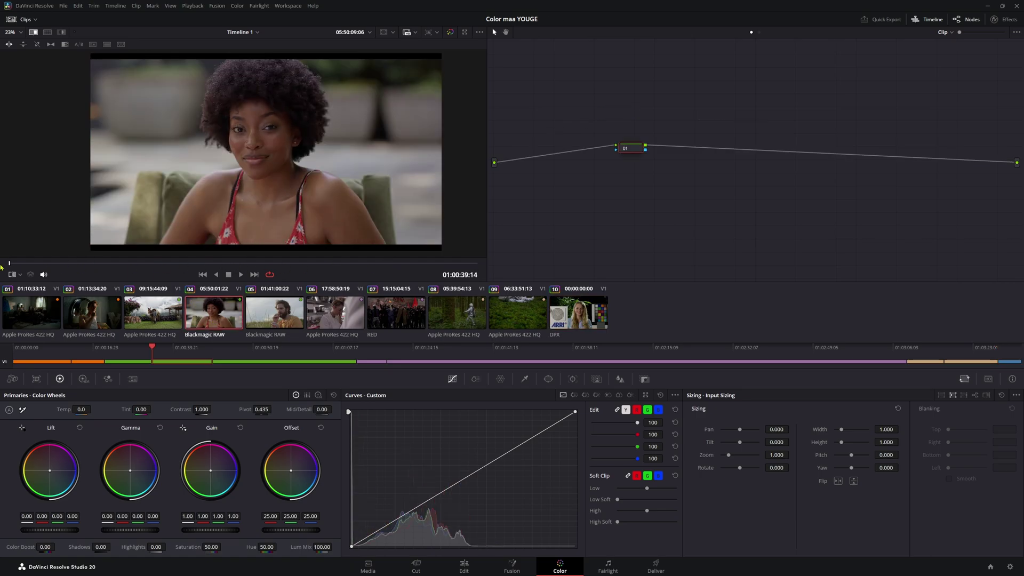
pyautogui.click(91, 314)
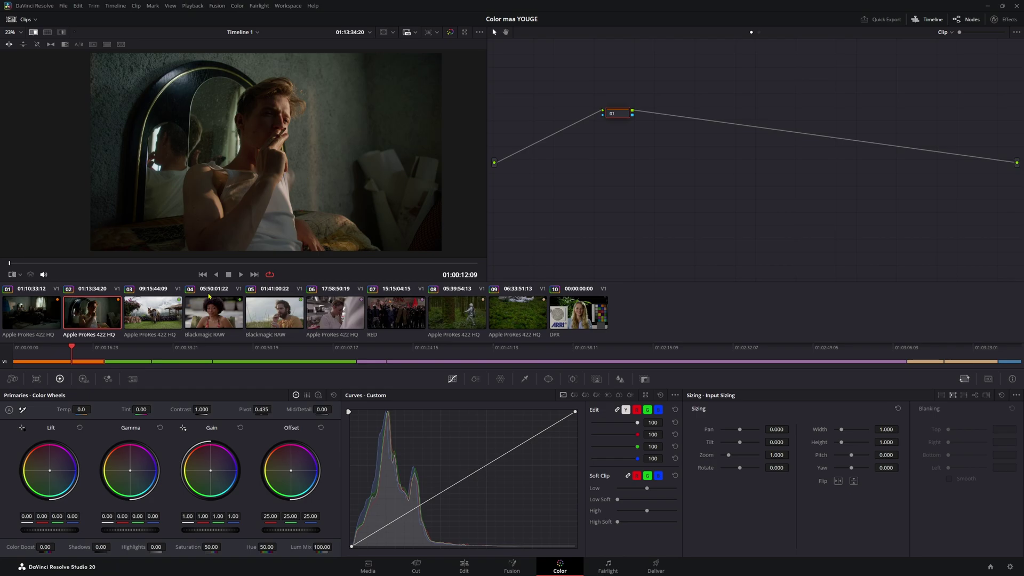
pyautogui.click(213, 314)
pyautogui.press('Up')
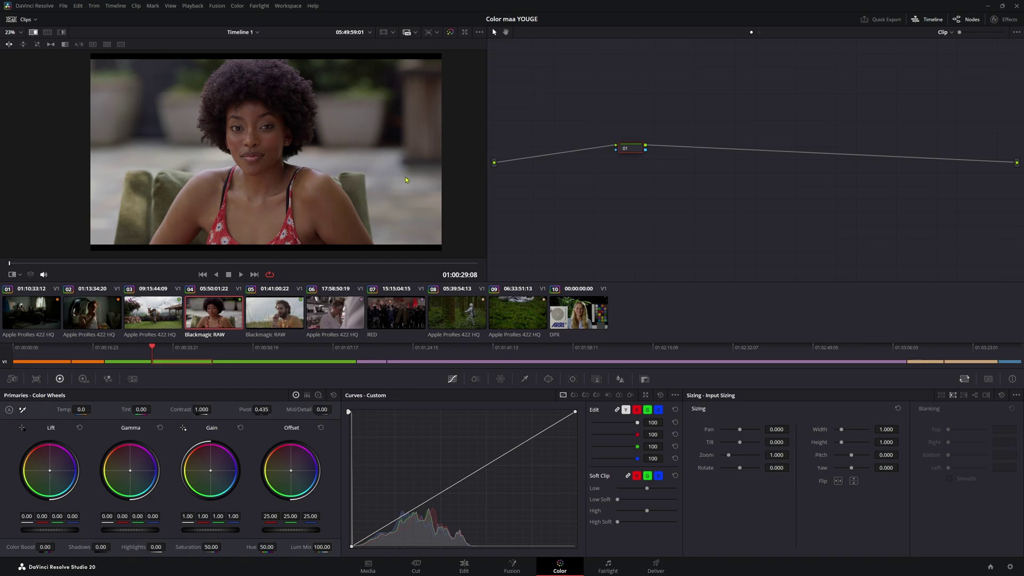
# Use DaVinci YRGB colour science with a separate DaVinci WG/DaVinci Intermediate timeline space
pyautogui.click(1010, 569)
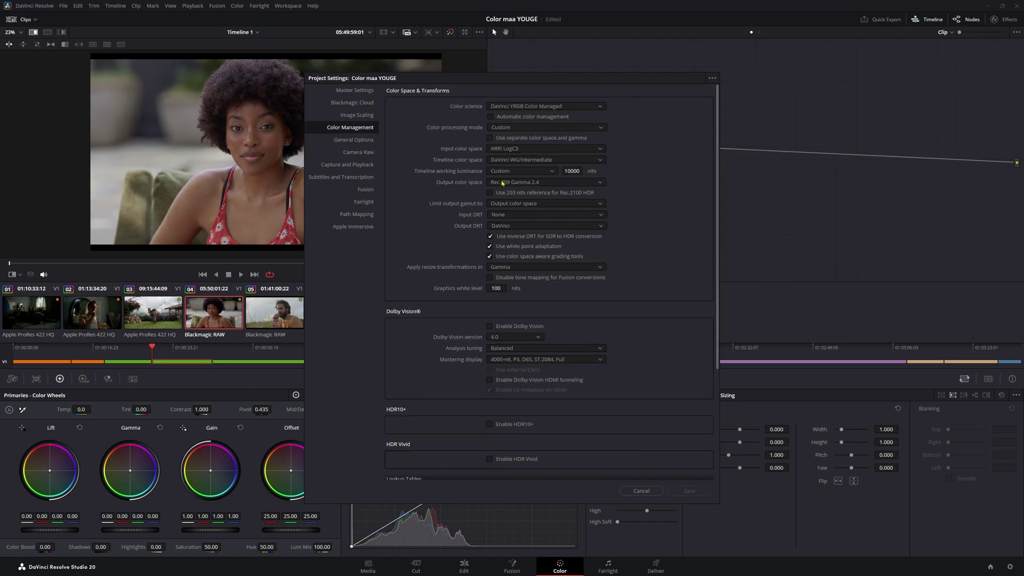
pyautogui.click(503, 109)
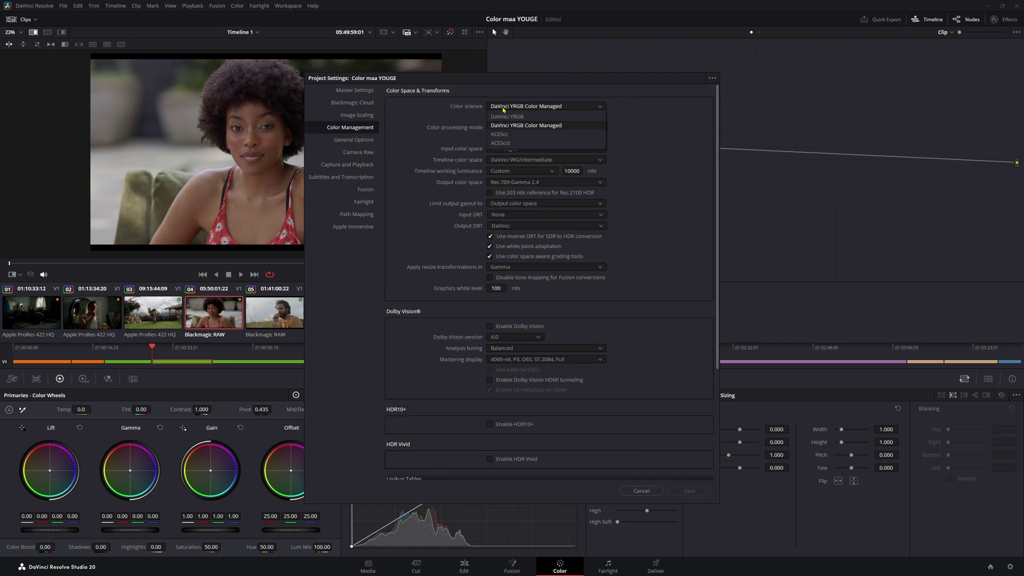
pyautogui.click(535, 118)
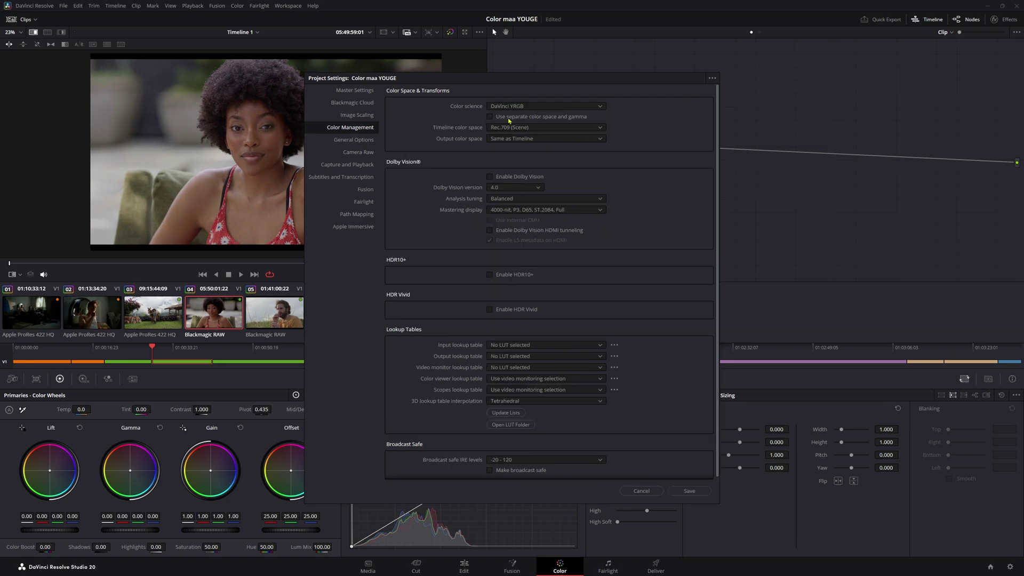
pyautogui.click(509, 118)
pyautogui.click(515, 129)
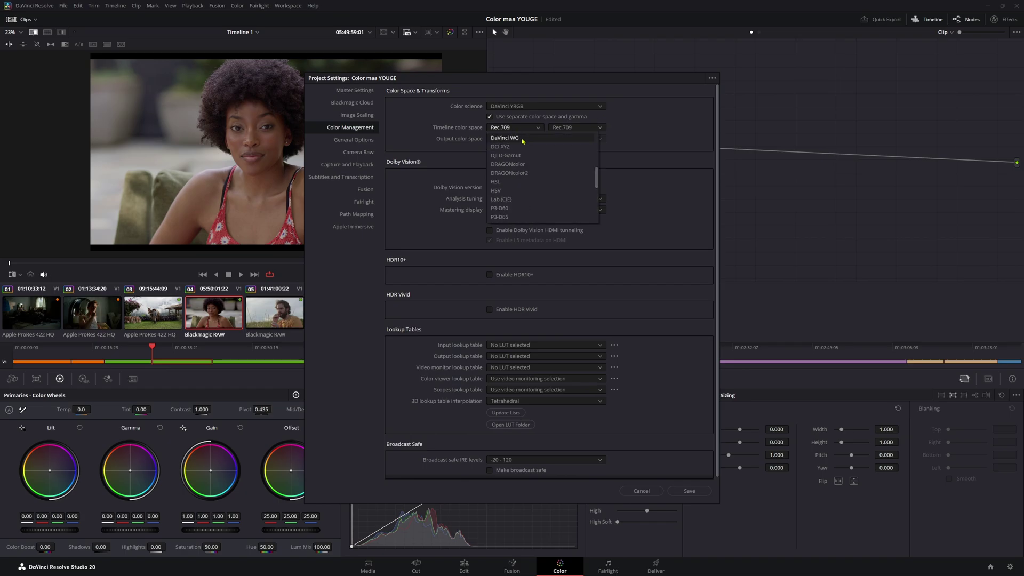
pyautogui.click(505, 137)
pyautogui.click(575, 128)
pyautogui.click(579, 139)
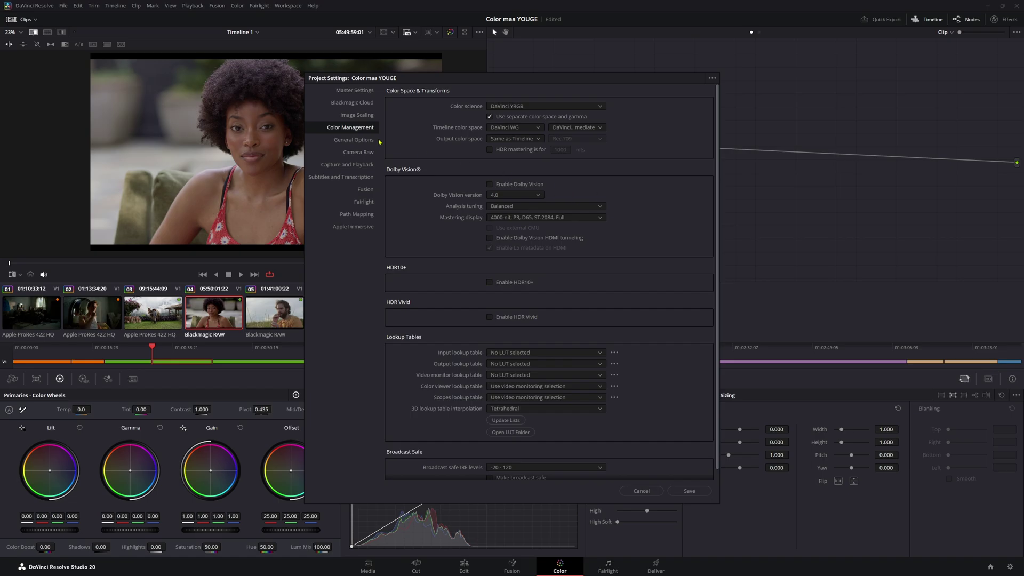
# Make the output colour space Rec.709 with Gamma 2.2 and save the project settings
pyautogui.click(519, 139)
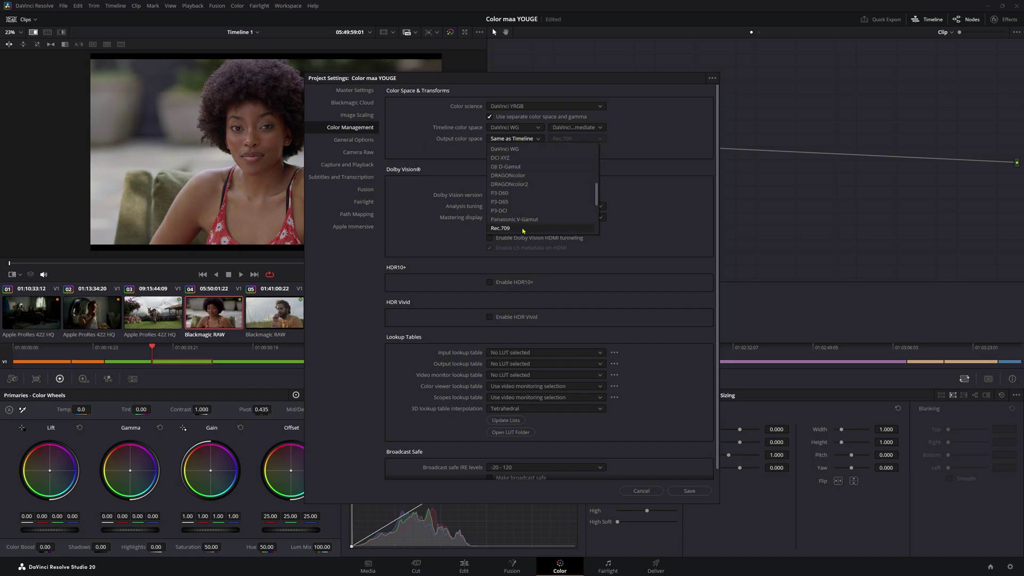
pyautogui.click(521, 229)
pyautogui.click(565, 140)
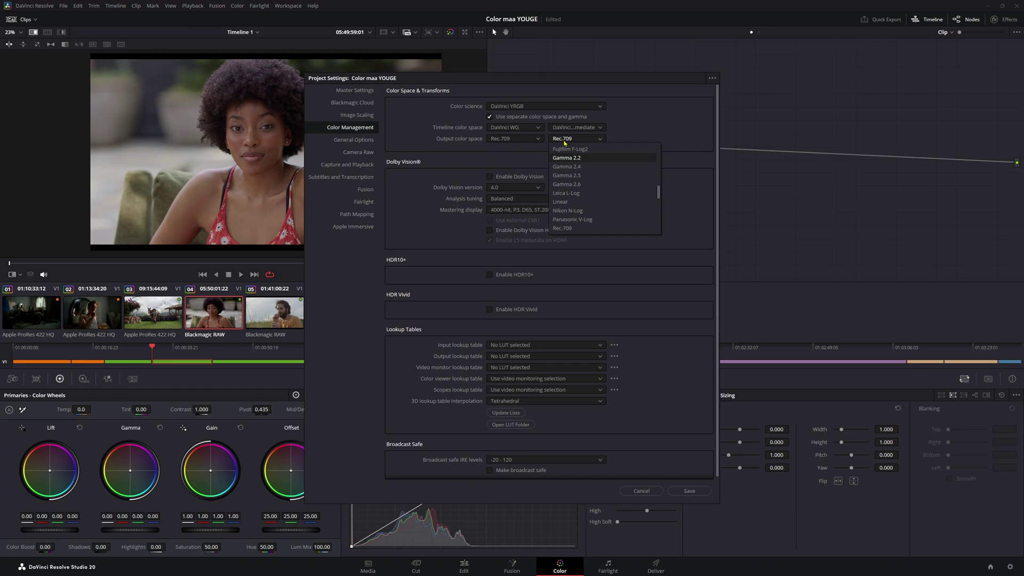
pyautogui.click(583, 159)
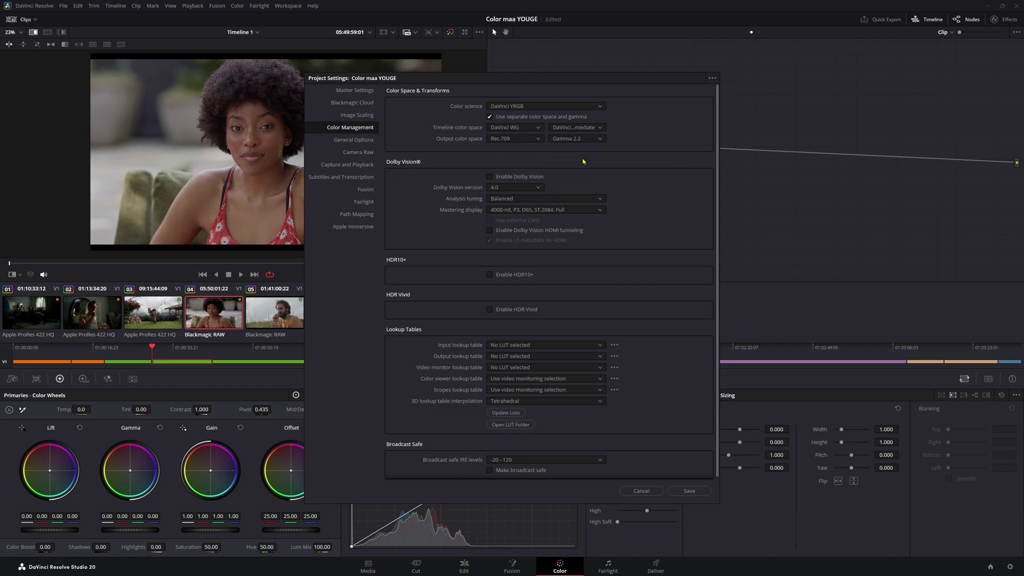
pyautogui.click(687, 491)
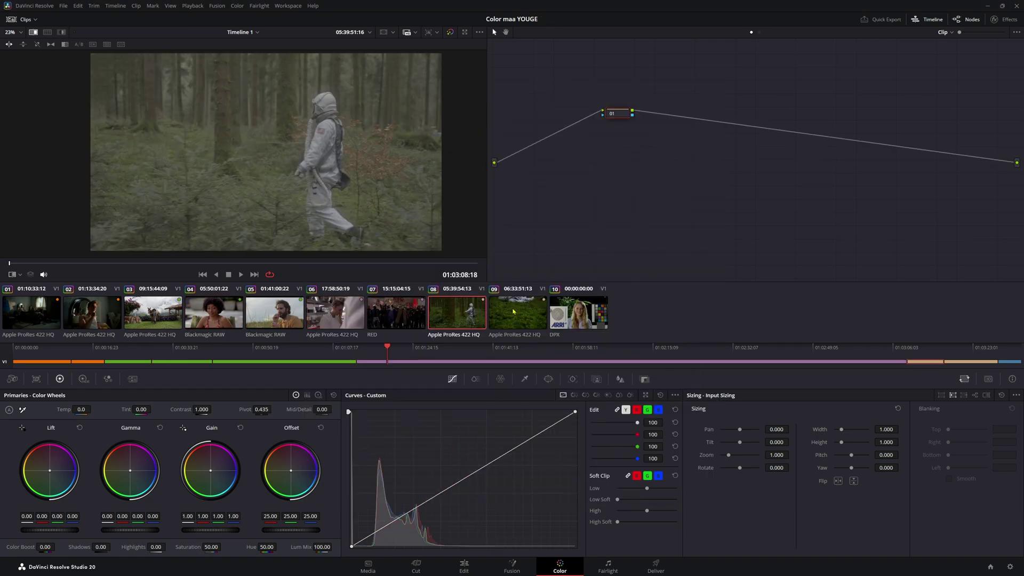
# From clip 01, add clip 02 and create a new colour group named 'Arri'
pyautogui.click(49, 321)
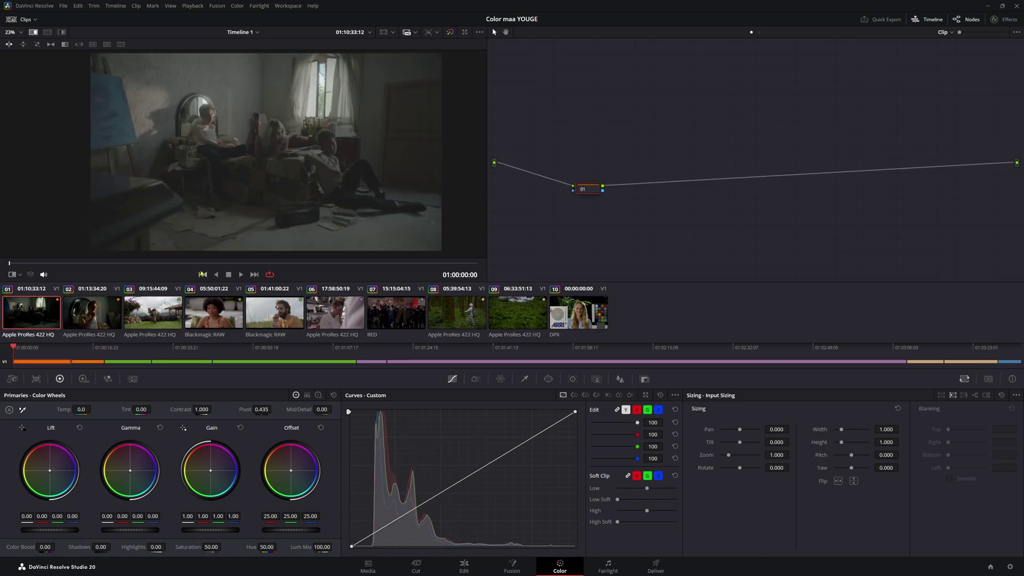
pyautogui.moveTo(587, 189); pyautogui.dragTo(547, 190)
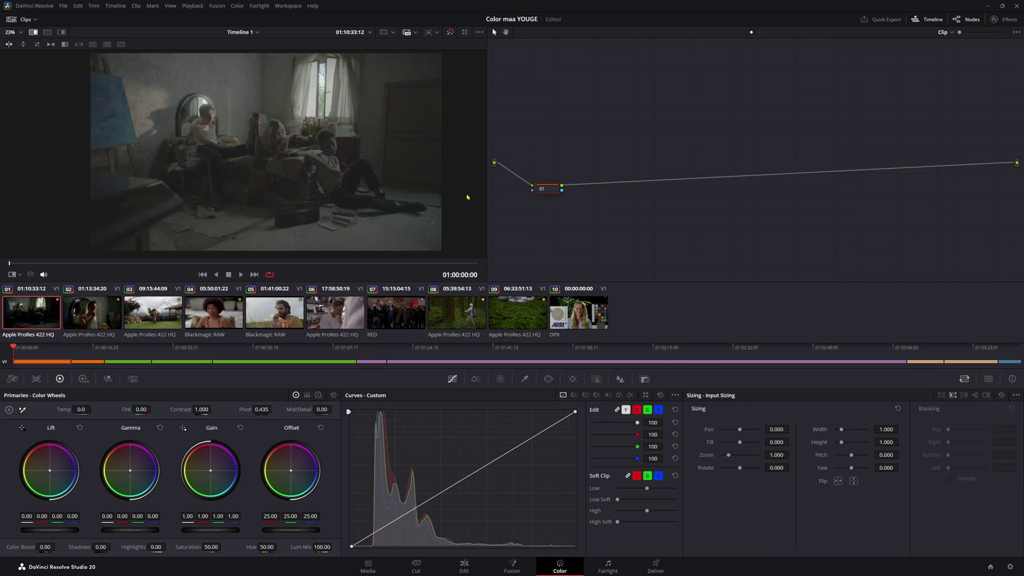
pyautogui.keyDown('ctrl'); pyautogui.click(99, 315); pyautogui.keyUp('ctrl')
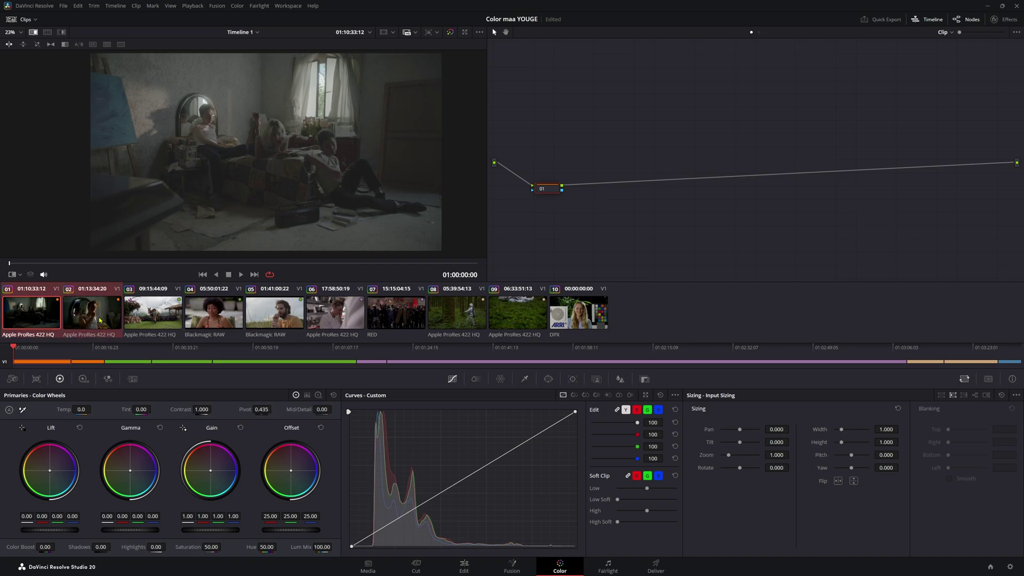
pyautogui.rightClick(99, 319)
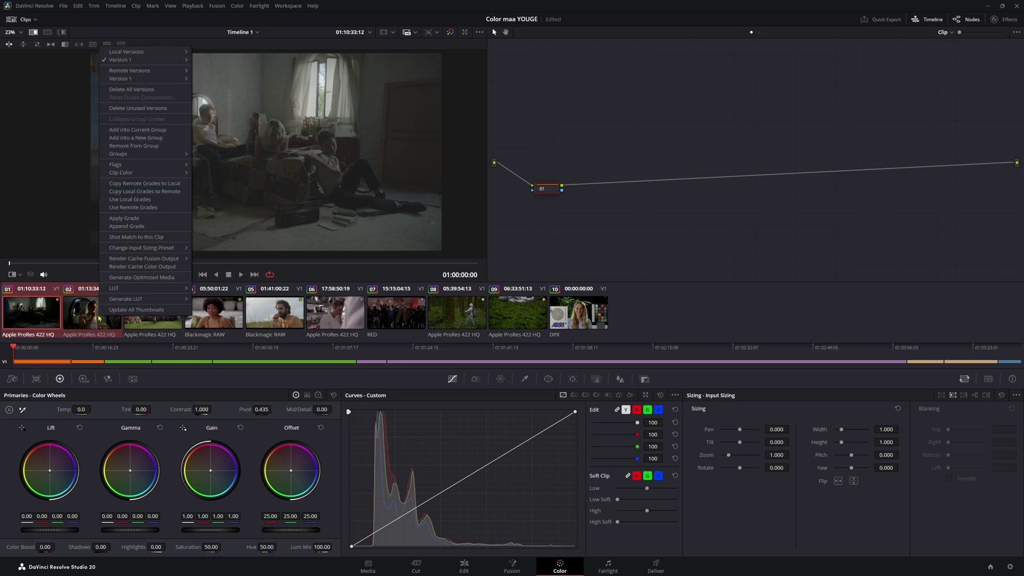
pyautogui.click(165, 139)
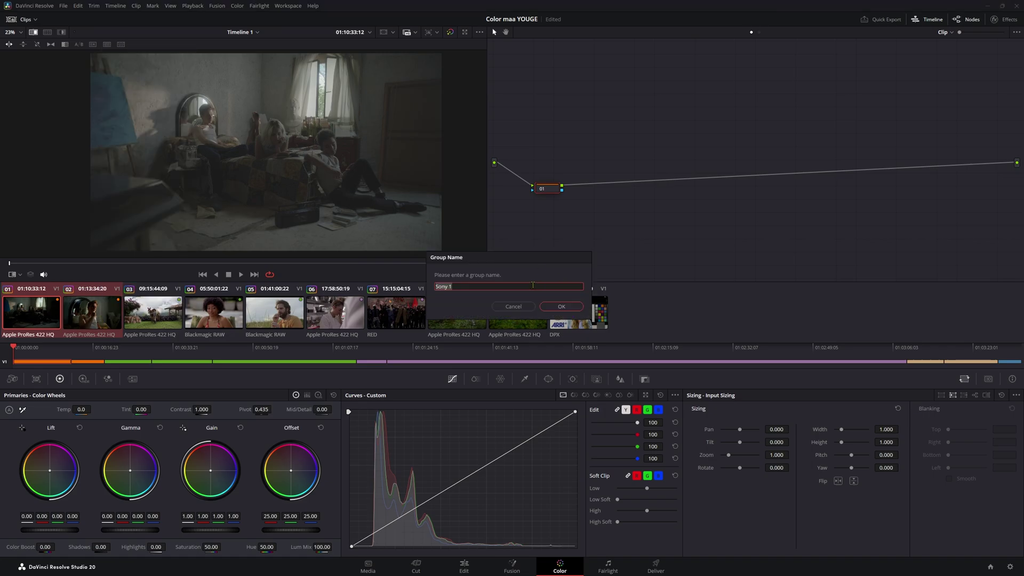
pyautogui.write('Arri')
pyautogui.press('Return')
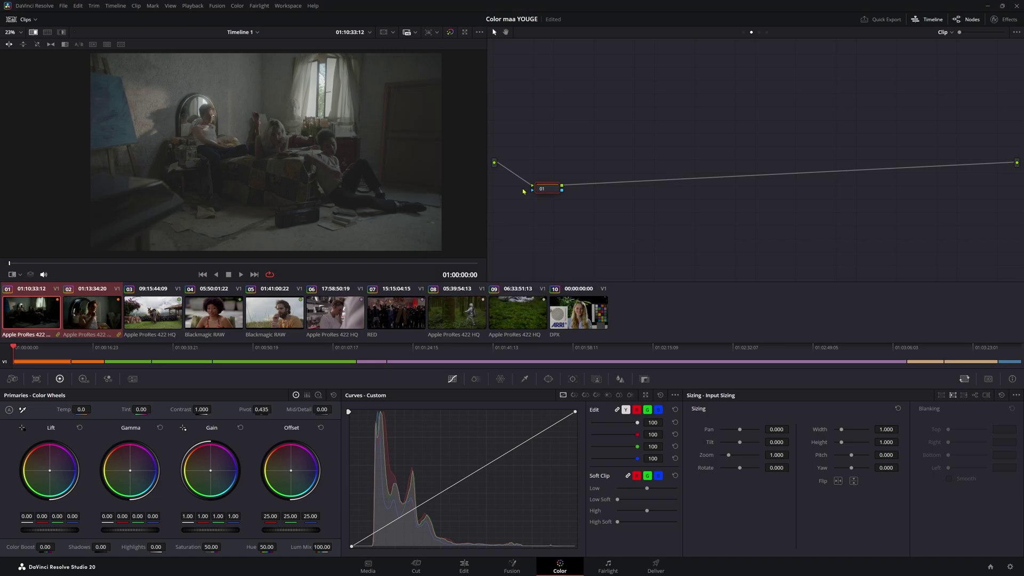
# Check clip 02, return to clip 01, and show the group Pre-Clip graph with node 01 repositioned
pyautogui.click(81, 315)
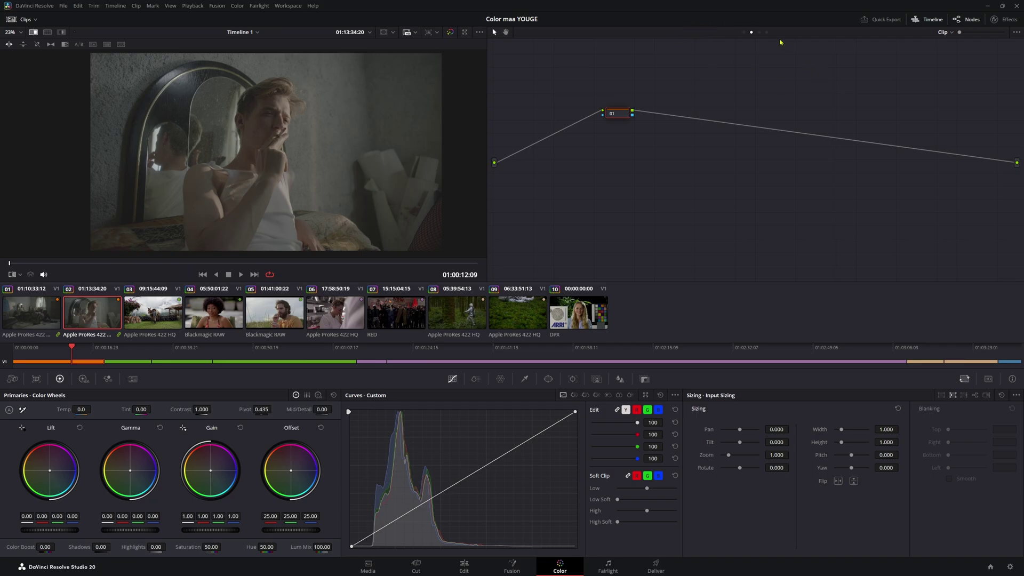
pyautogui.press('Up')
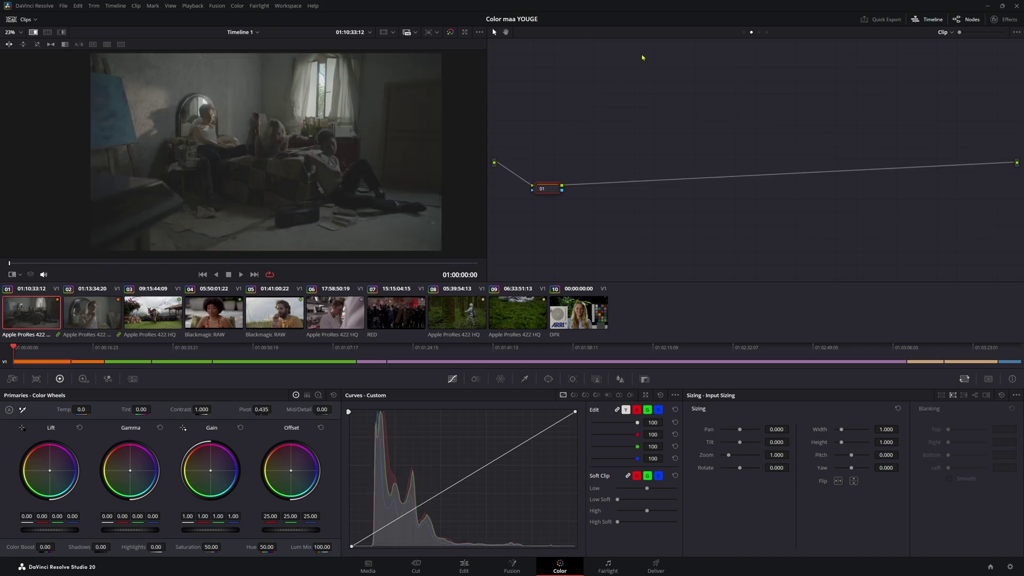
pyautogui.click(744, 32)
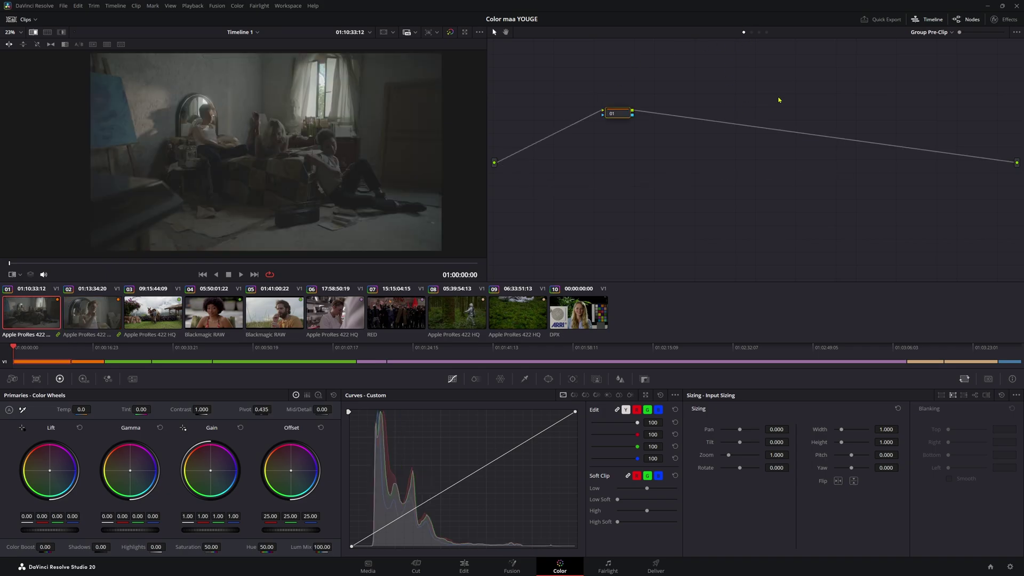
pyautogui.click(759, 33)
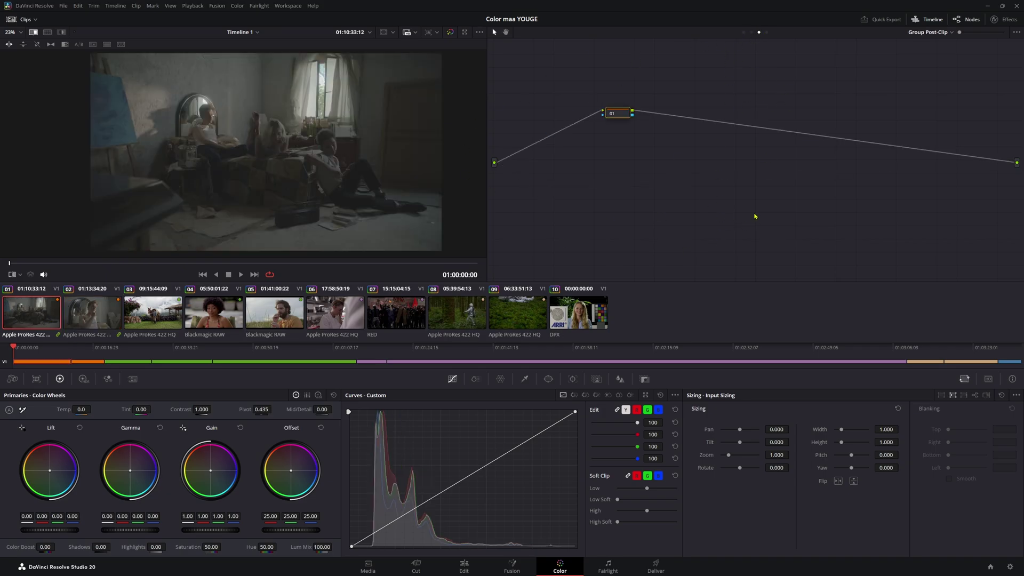
pyautogui.click(744, 32)
pyautogui.moveTo(619, 113); pyautogui.dragTo(570, 162)
# Put a Color Space Transform on group node 01 with input ARRI Wide Gamut 3/ARRI LogC3
pyautogui.click(996, 21)
pyautogui.moveTo(948, 179); pyautogui.dragTo(525, 165)
pyautogui.hotkey('ctrl', 'd')
pyautogui.hotkey('ctrl', 'd')
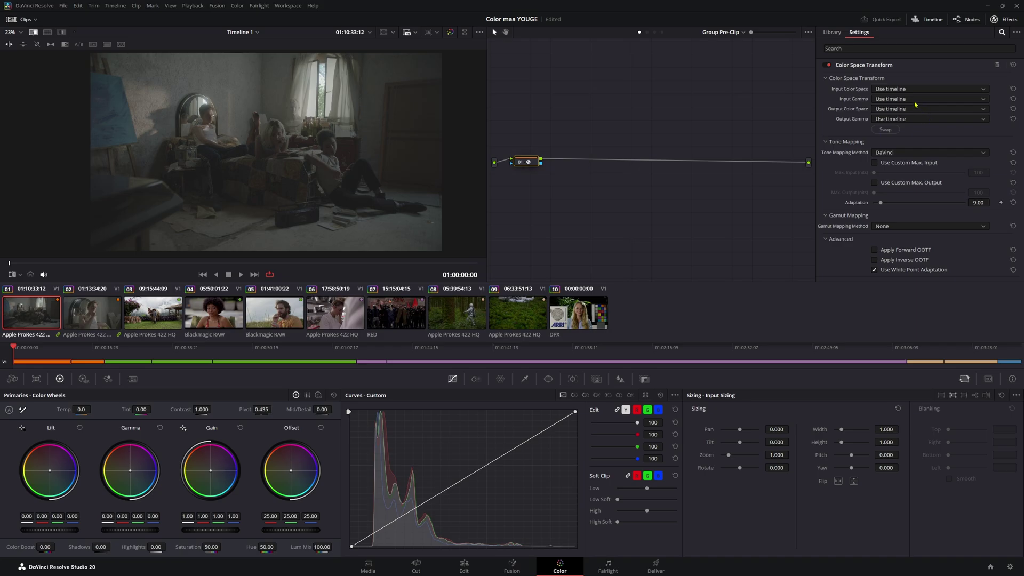
pyautogui.click(913, 89)
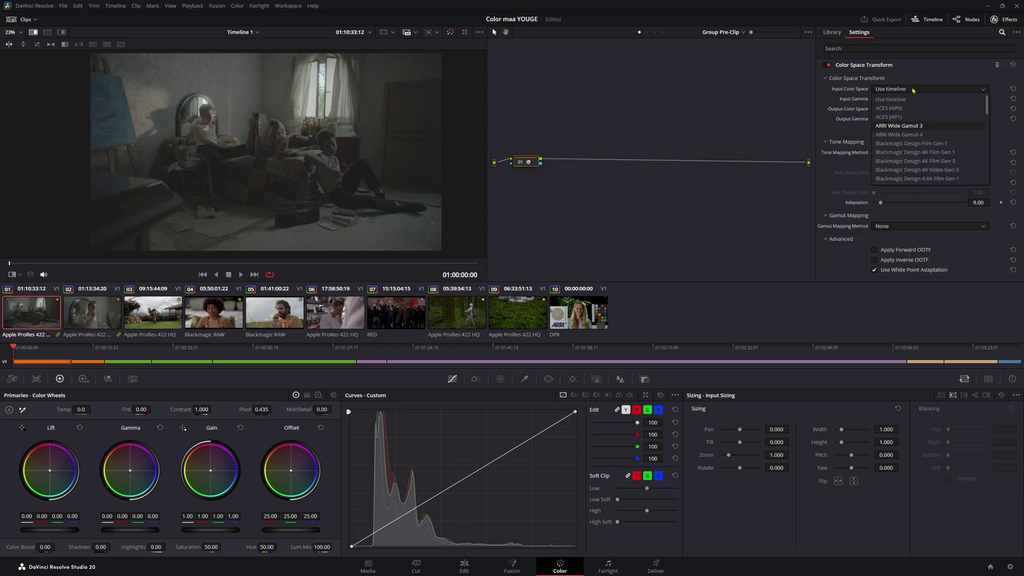
pyautogui.click(925, 127)
pyautogui.click(875, 100)
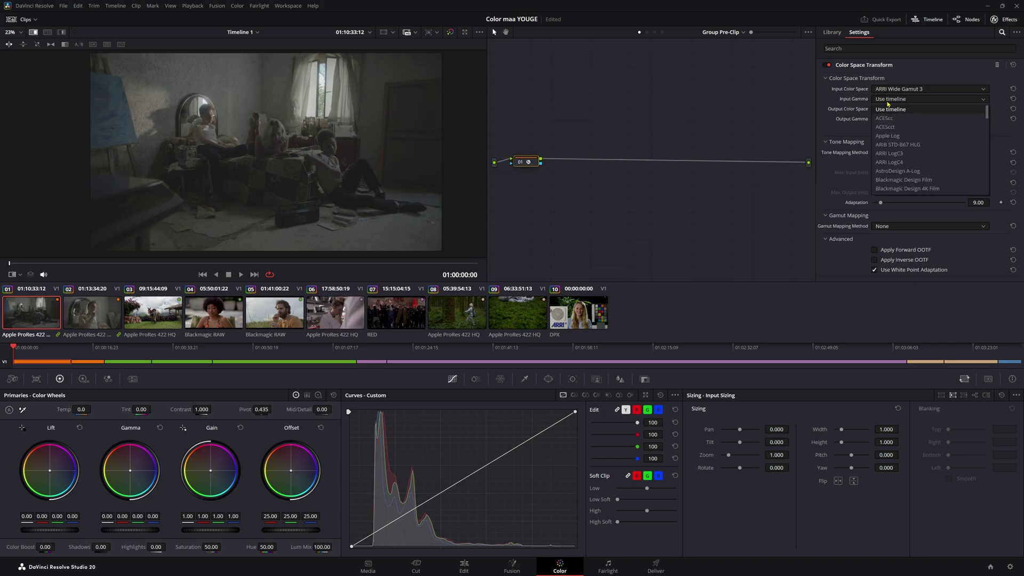
pyautogui.click(899, 157)
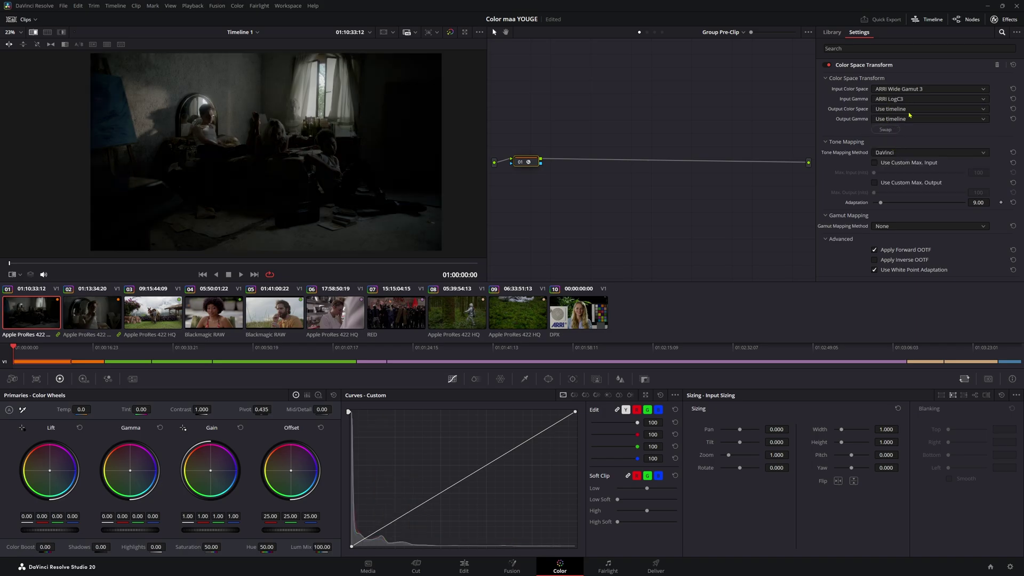
# Output to DaVinci Wide Gamut/DaVinci Intermediate, tone mapping None, and verify clip 02 matches
pyautogui.click(907, 110)
pyautogui.click(908, 196)
pyautogui.click(907, 119)
pyautogui.click(912, 209)
pyautogui.click(938, 153)
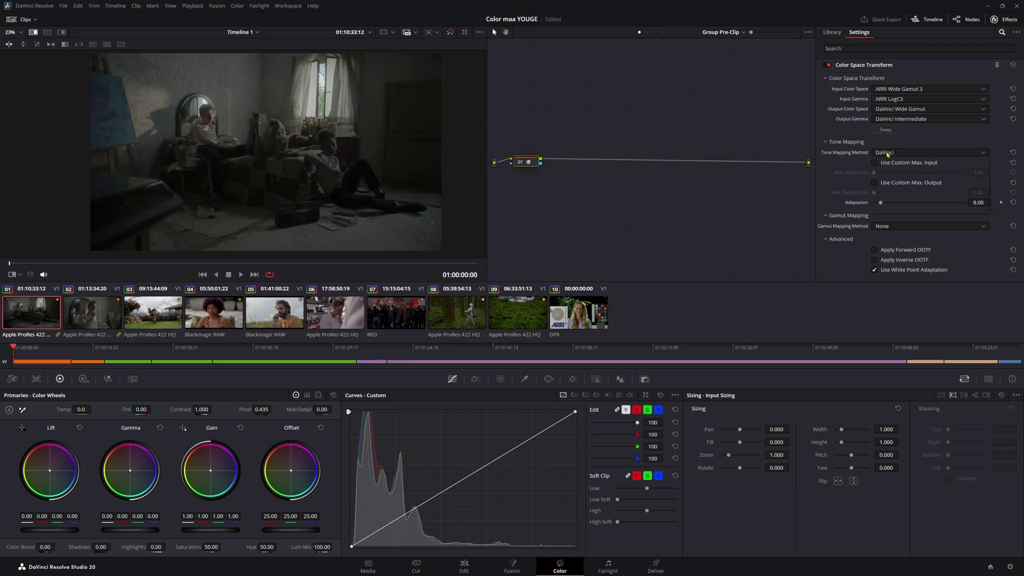
pyautogui.click(986, 165)
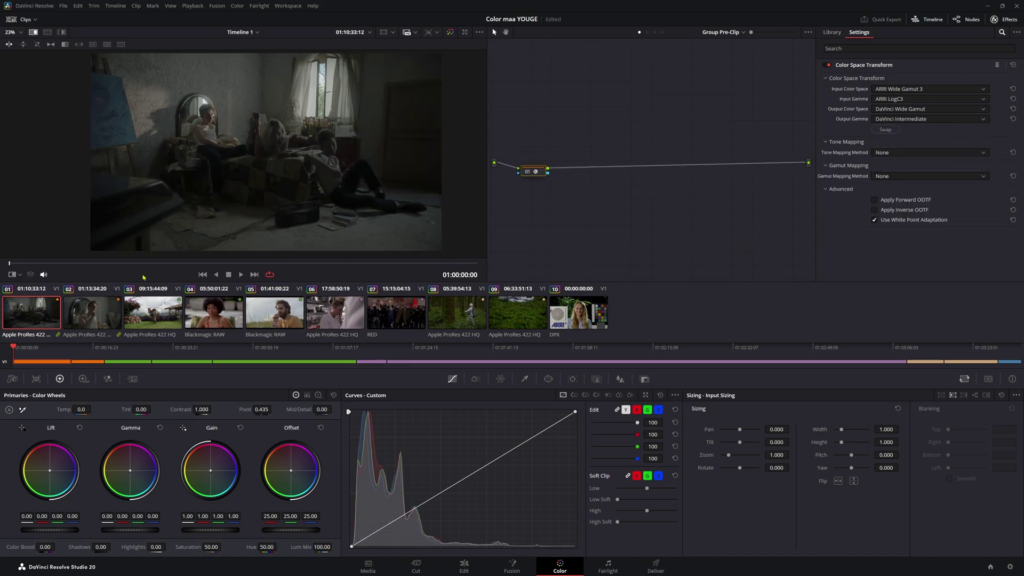
pyautogui.click(80, 320)
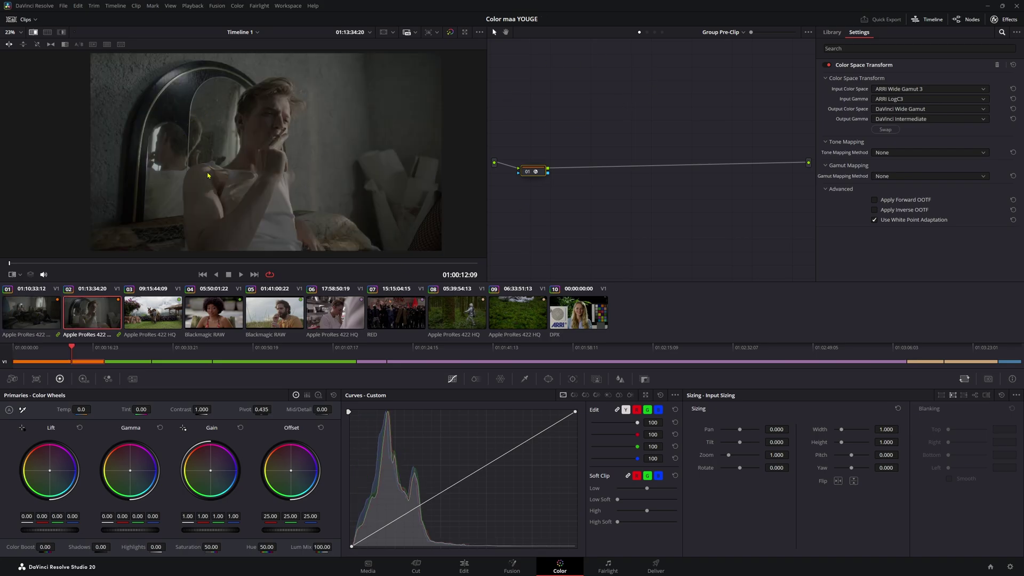
pyautogui.press('Up')
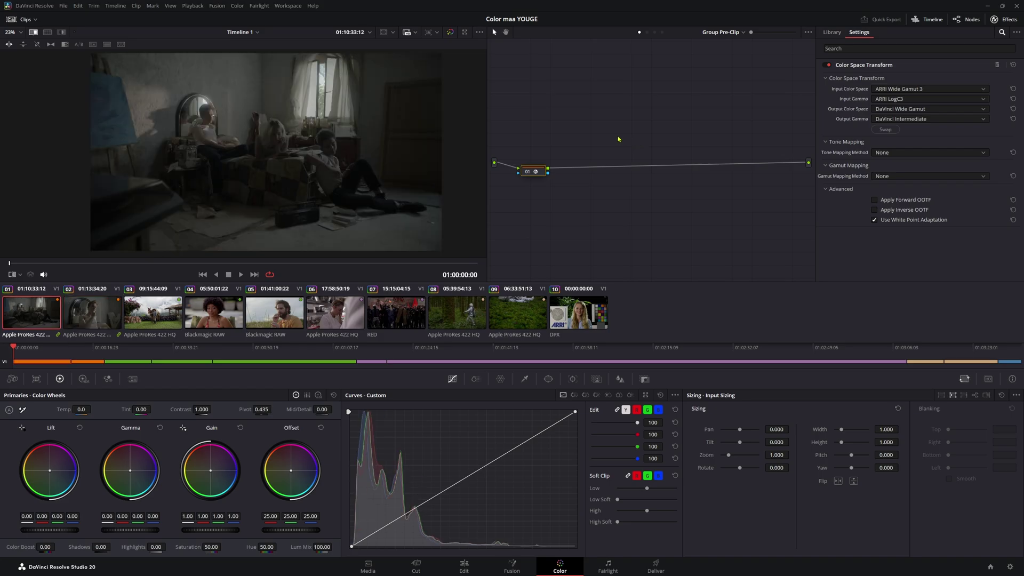
pyautogui.click(647, 32)
# Add a new timeline-level node carrying a Color Space Transform
pyautogui.moveTo(508, 188); pyautogui.dragTo(723, 174)
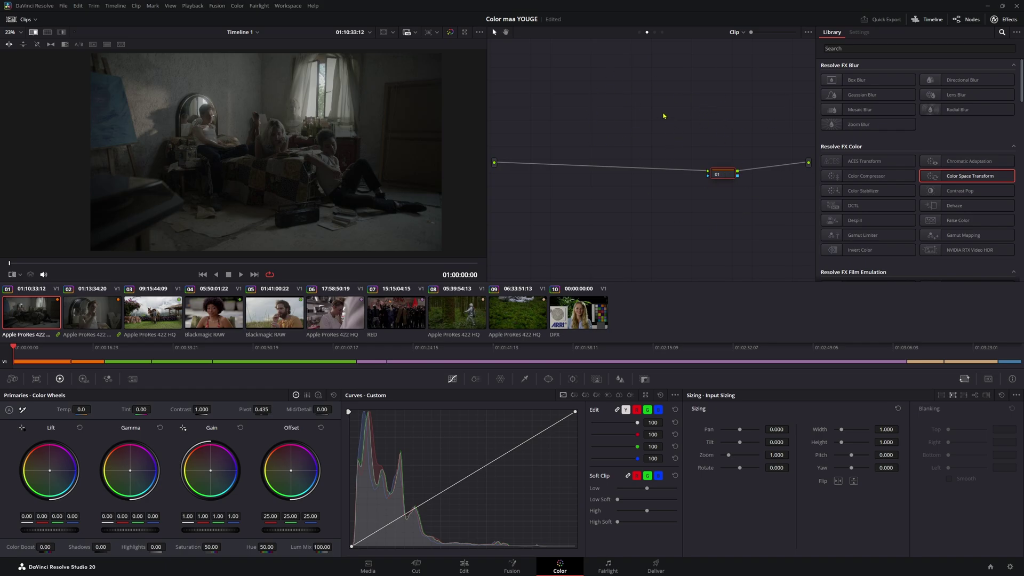
pyautogui.click(662, 32)
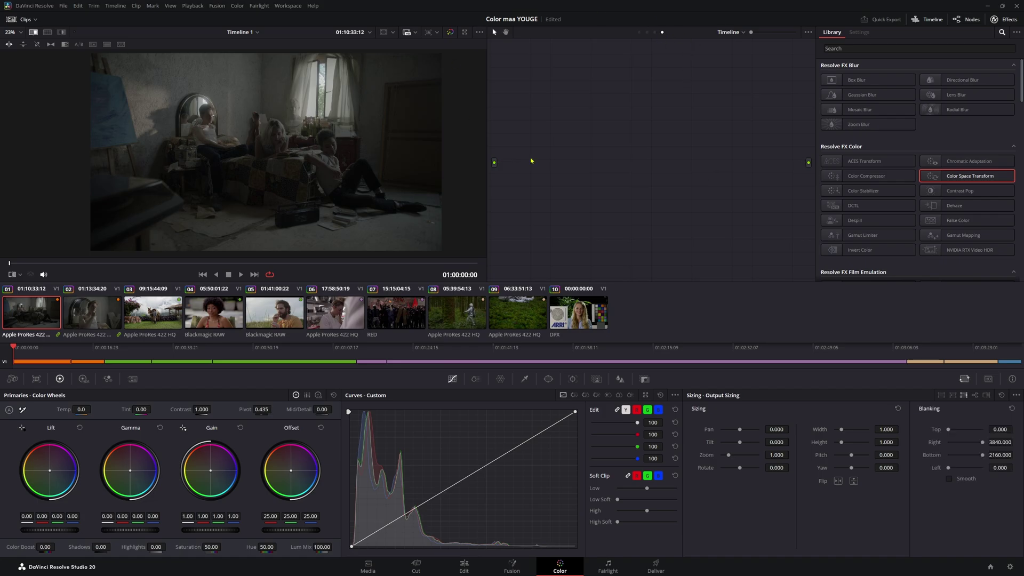
pyautogui.hotkey('alt', 's')
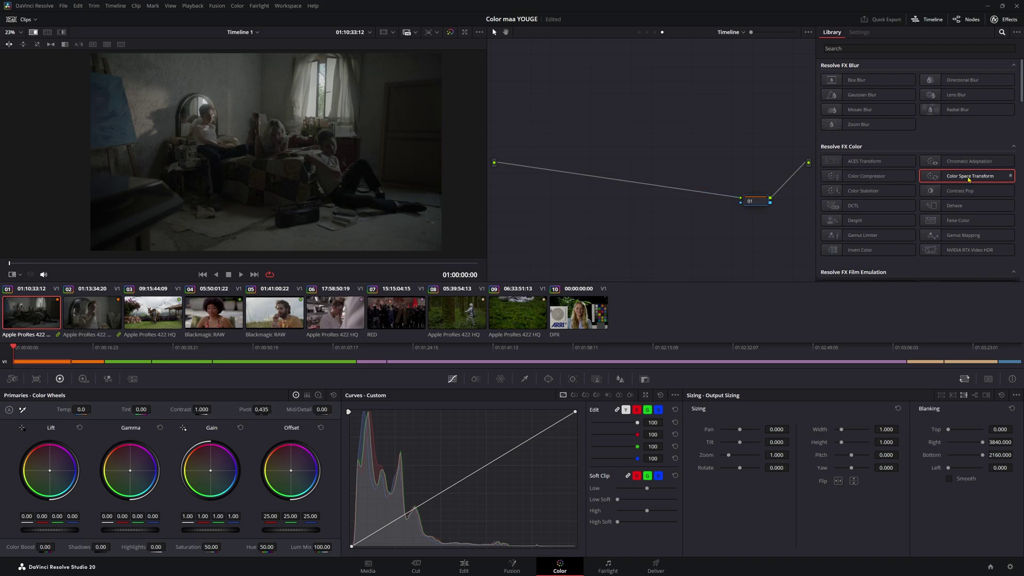
pyautogui.moveTo(970, 176); pyautogui.dragTo(755, 204)
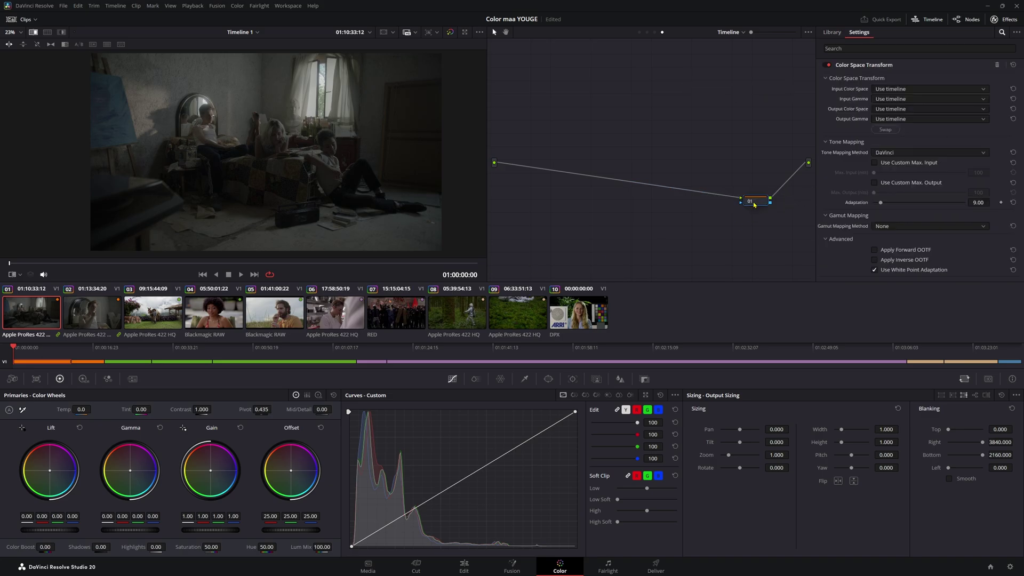
# Set the timeline CST from DaVinci Wide Gamut/DaVinci Intermediate to Rec.709/Gamma 2.2
pyautogui.click(891, 89)
pyautogui.scroll(-3, 907, 138)
pyautogui.click(907, 117)
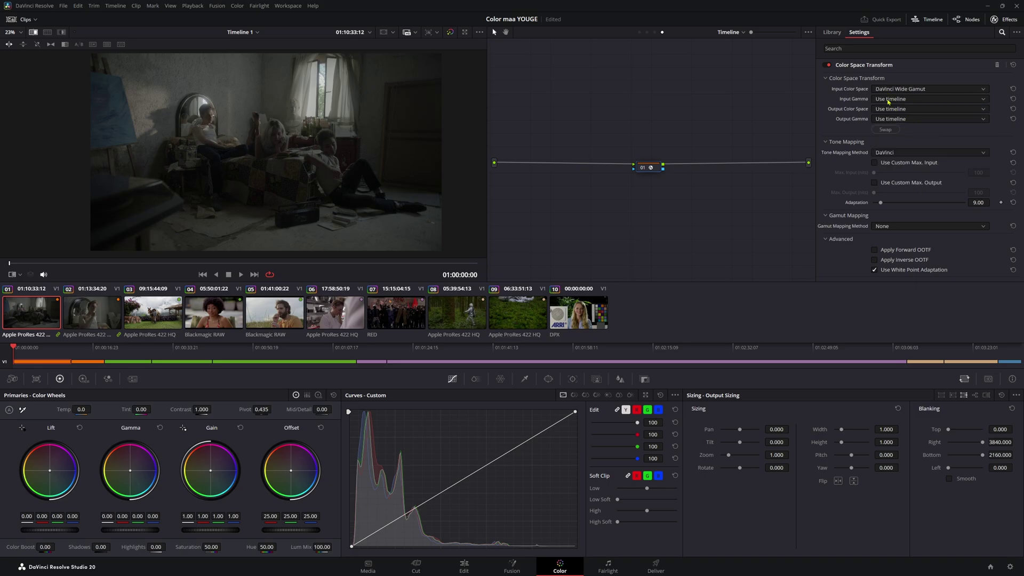
pyautogui.click(889, 102)
pyautogui.click(907, 181)
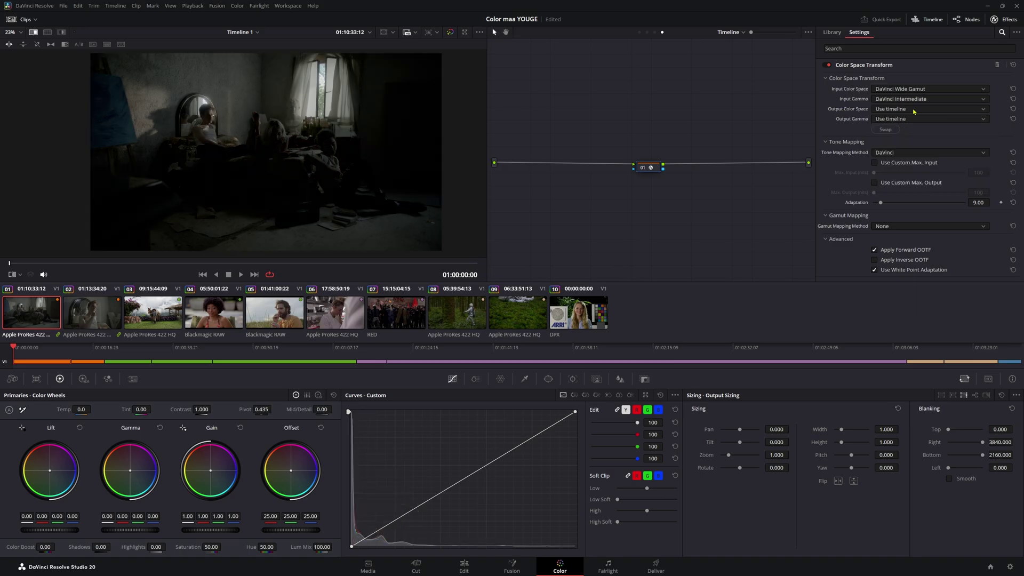
pyautogui.click(915, 111)
pyautogui.scroll(-3, 912, 160)
pyautogui.click(898, 196)
pyautogui.click(907, 120)
pyautogui.click(887, 209)
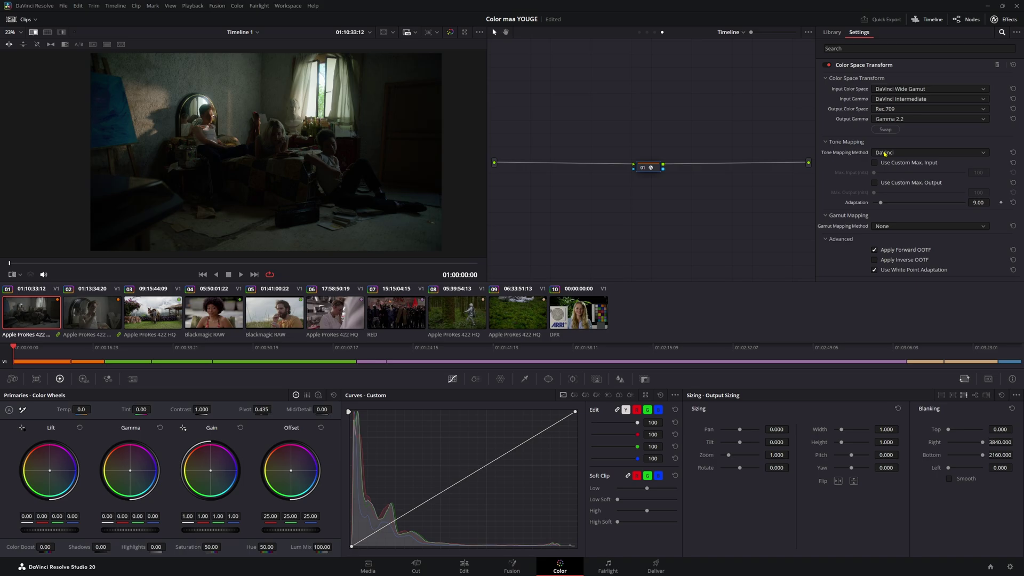
# Enable custom max input and output brightness and use Saturation Compression gamut mapping
pyautogui.click(874, 163)
pyautogui.click(886, 185)
pyautogui.click(898, 227)
pyautogui.click(903, 246)
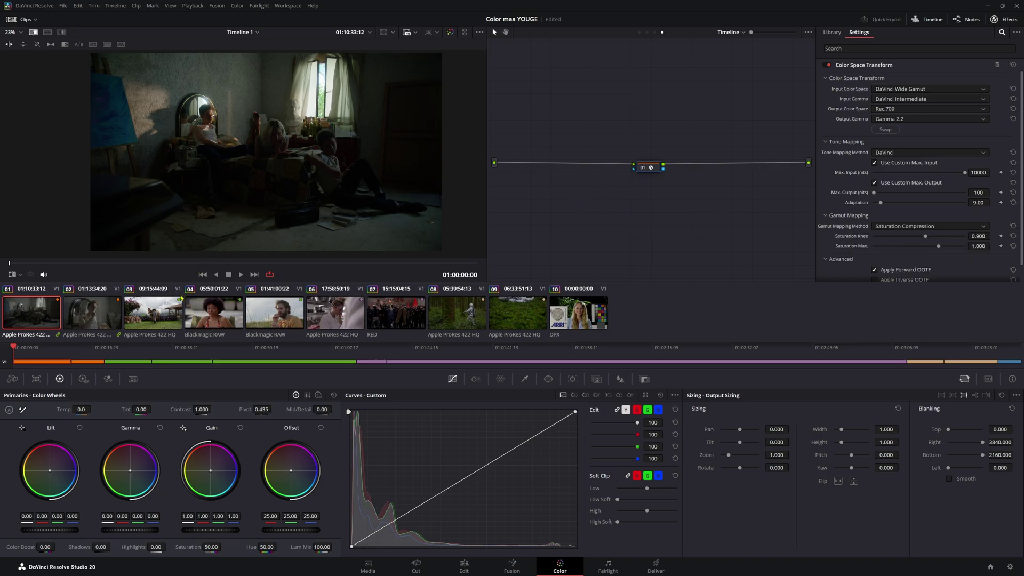
# Review clips 03, 05, 04, the RED clip 07 and the forest astronaut clip under the new output
pyautogui.click(154, 313)
pyautogui.click(258, 319)
pyautogui.click(233, 318)
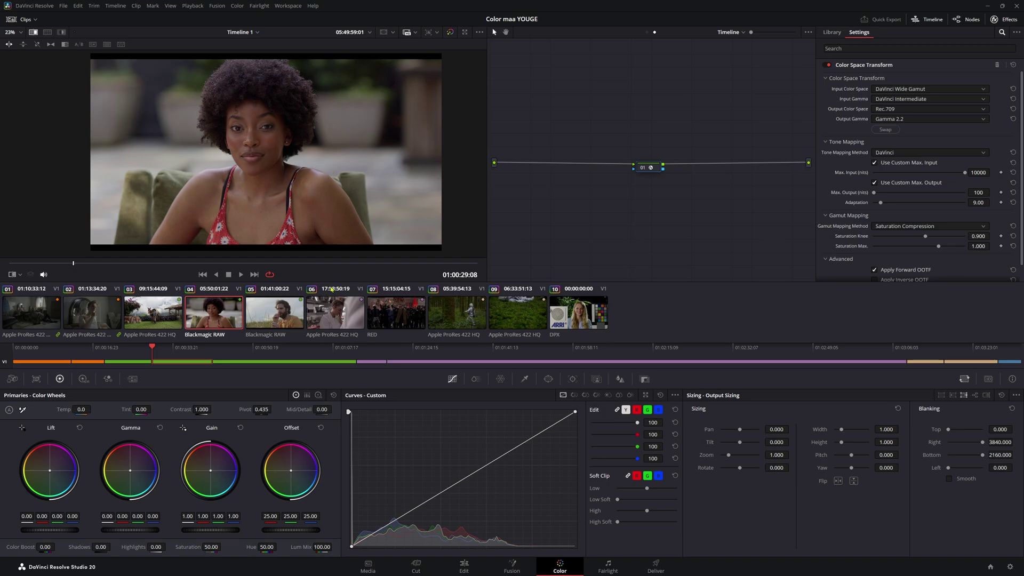
pyautogui.click(396, 313)
pyautogui.moveTo(288, 263); pyautogui.dragTo(324, 262)
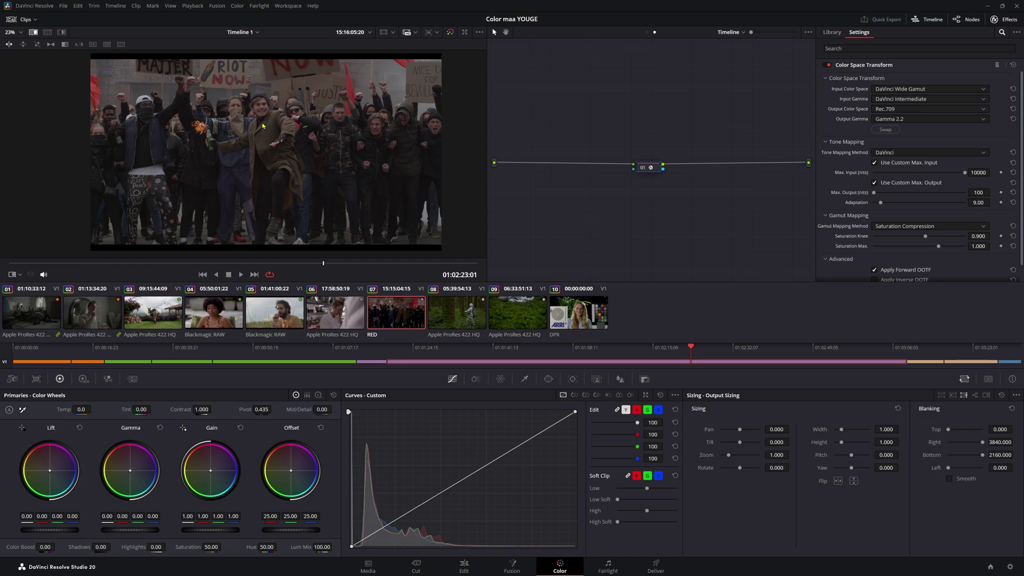
pyautogui.click(440, 305)
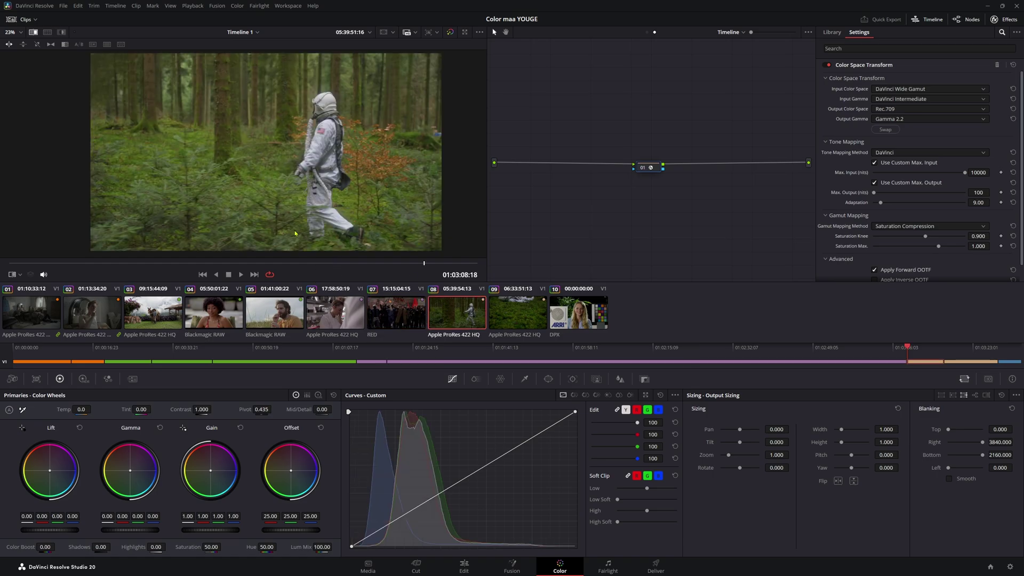
# Add a CST to the mule clip's node 01 with input Blackmagic Wide Gamut Gen 4/5/Film Gen 5
pyautogui.click(166, 318)
pyautogui.moveTo(547, 194); pyautogui.dragTo(545, 180)
pyautogui.moveTo(944, 185); pyautogui.dragTo(540, 182)
pyautogui.click(884, 90)
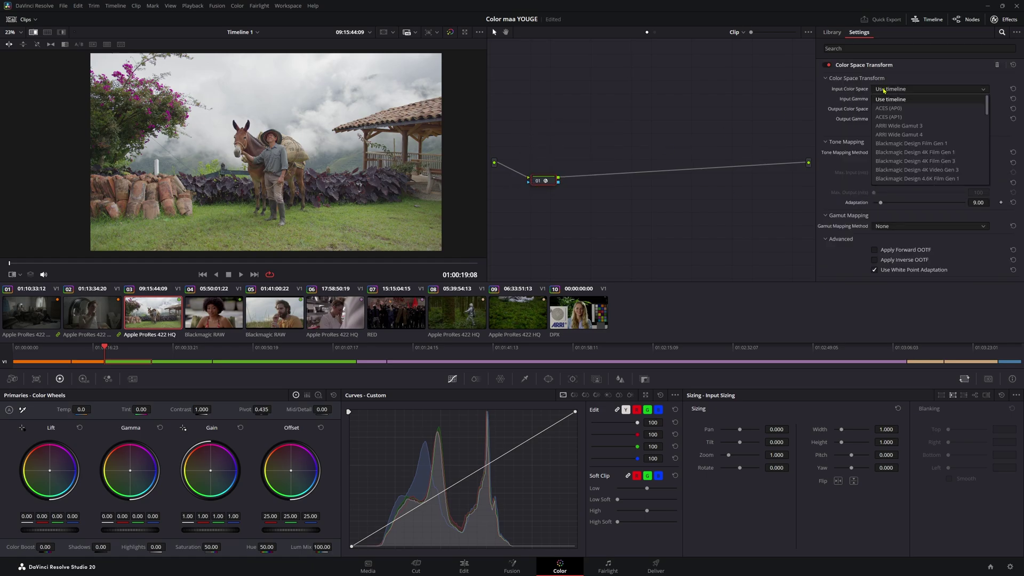
pyautogui.scroll(-3, 923, 139)
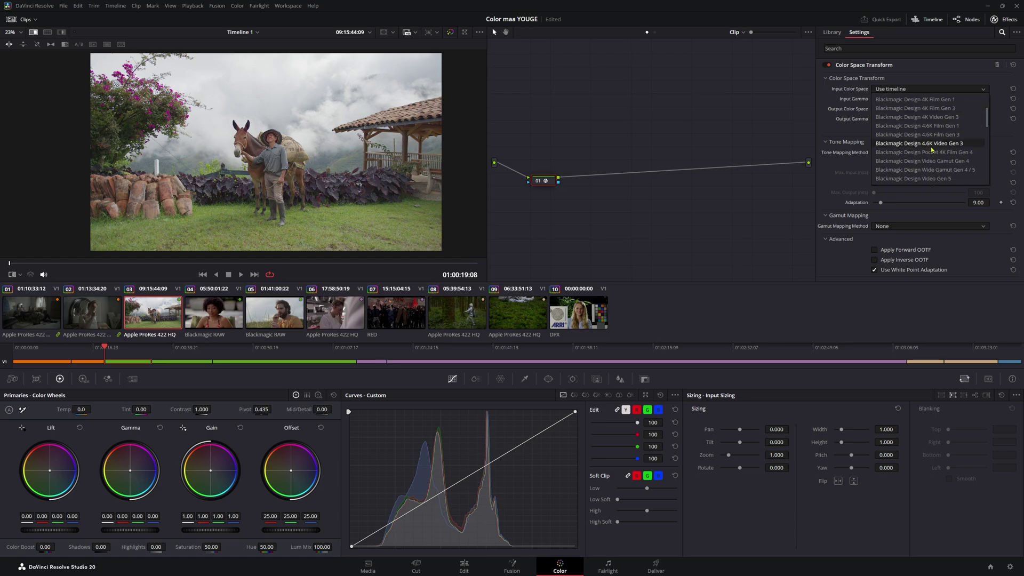
pyautogui.click(921, 171)
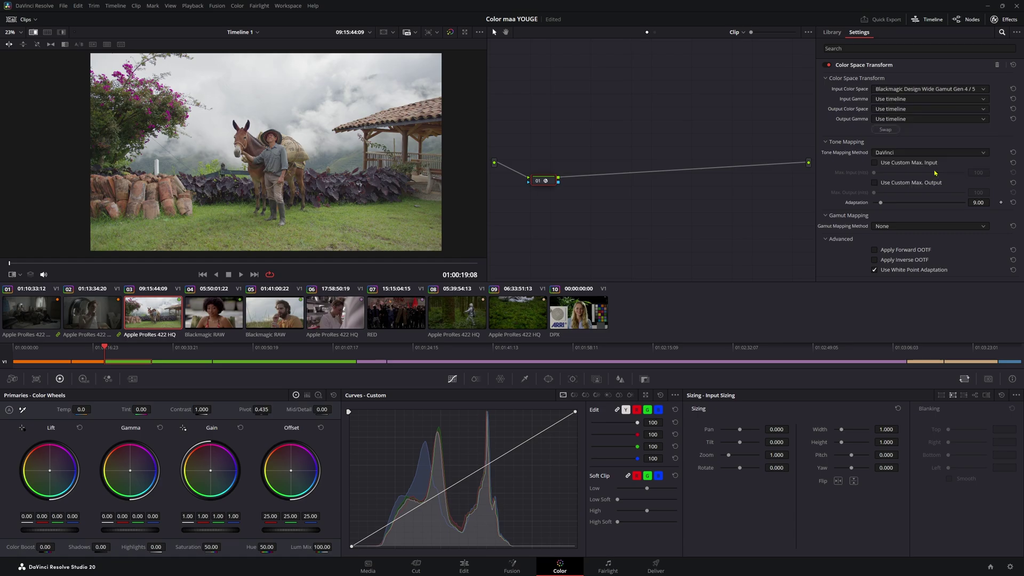
pyautogui.click(906, 99)
pyautogui.scroll(-3, 923, 128)
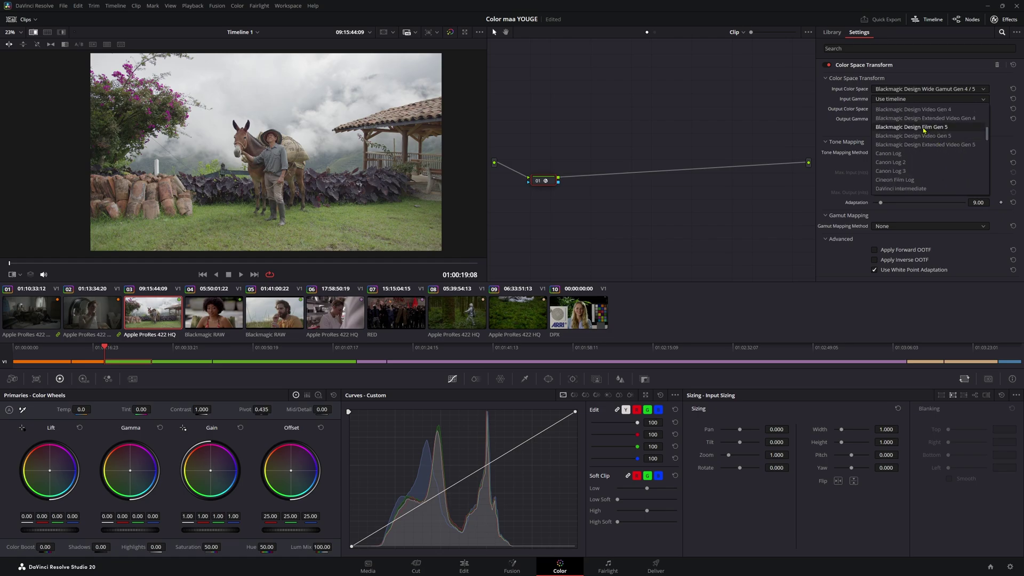
pyautogui.click(923, 128)
# Set its output to DaVinci Wide Gamut/DaVinci Intermediate with tone mapping None
pyautogui.click(923, 110)
pyautogui.click(907, 198)
pyautogui.click(923, 119)
pyautogui.scroll(-3, 918, 203)
pyautogui.click(918, 208)
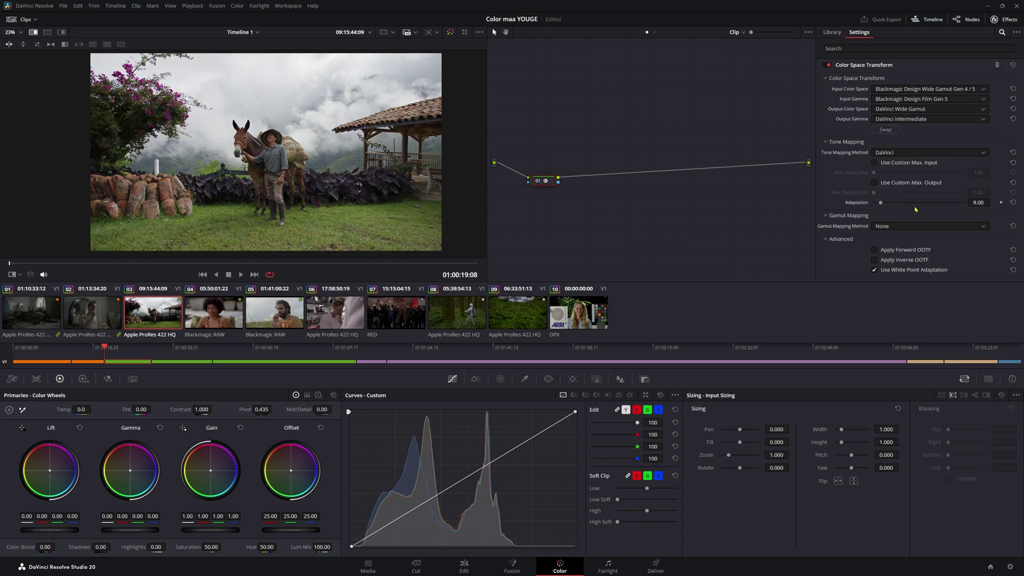
pyautogui.click(913, 152)
pyautogui.click(902, 162)
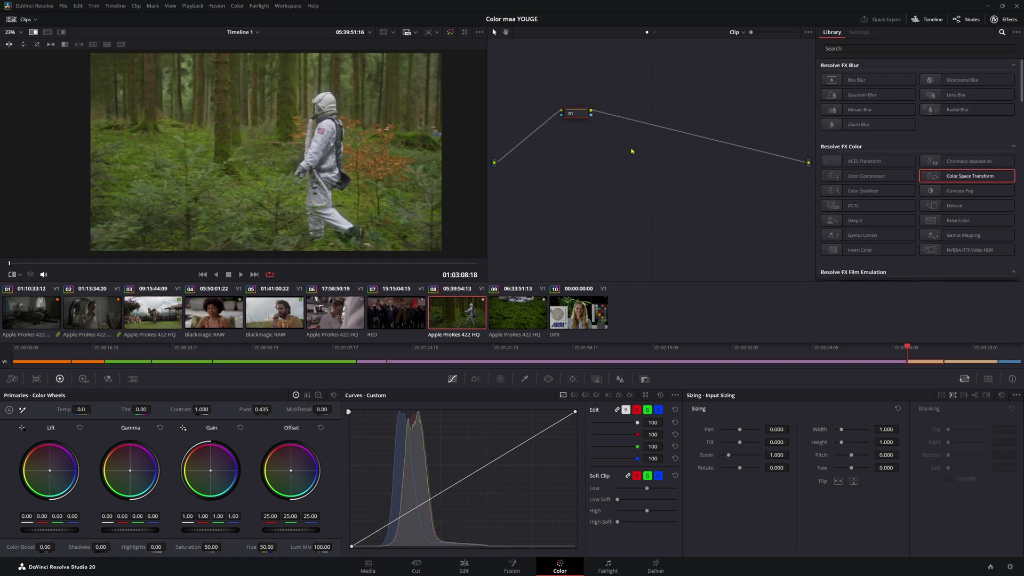
# Remove the Color Space Transform node from clip 08
pyautogui.moveTo(576, 125); pyautogui.dragTo(574, 194)
pyautogui.moveTo(971, 176); pyautogui.dragTo(572, 185)
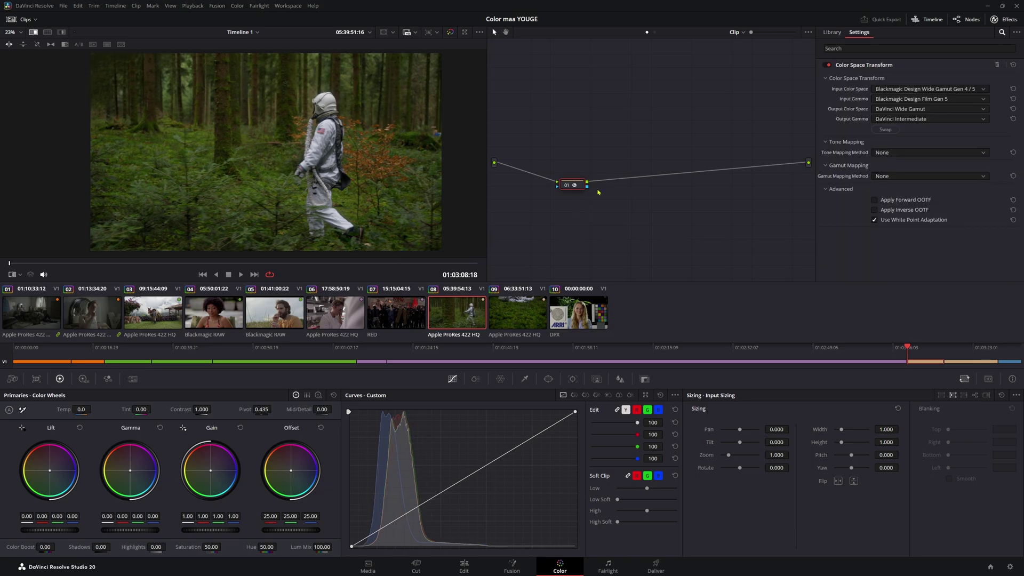
pyautogui.click(925, 89)
pyautogui.scroll(-3, 901, 160)
pyautogui.scroll(-3, 892, 183)
pyautogui.click(701, 142)
pyautogui.press('Delete')
# Group both astronaut clips as 'Sony CST' and switch to the group Pre-Clip nodes
pyautogui.keyDown('ctrl'); pyautogui.click(499, 317); pyautogui.keyUp('ctrl')
pyautogui.rightClick(500, 316)
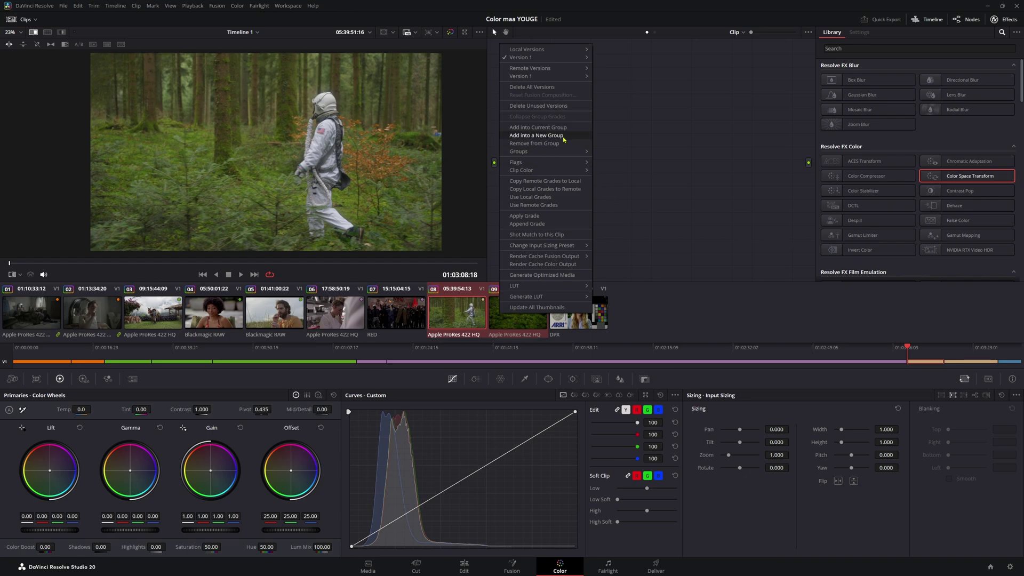
pyautogui.click(538, 136)
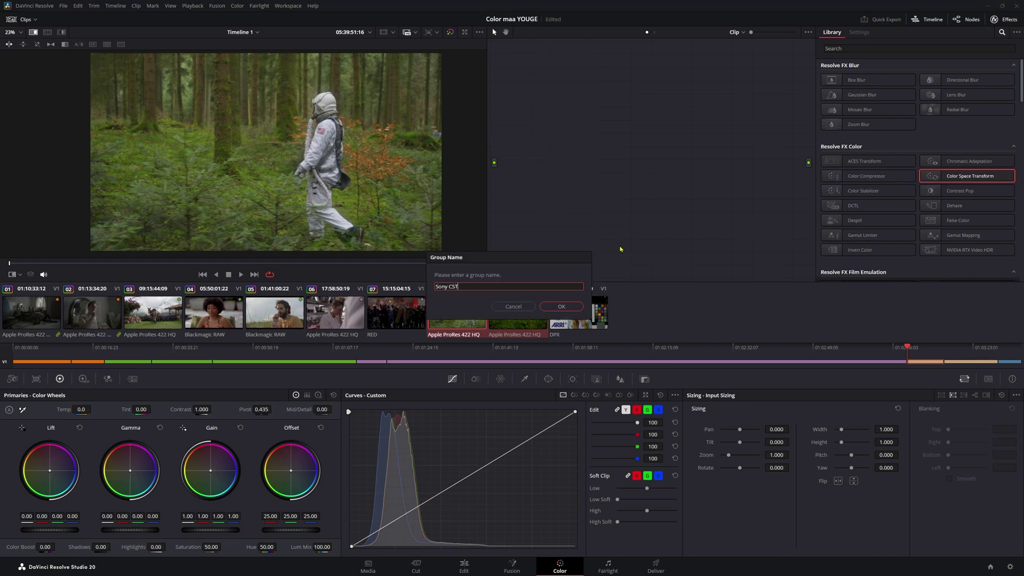
pyautogui.press('Return')
pyautogui.click(640, 32)
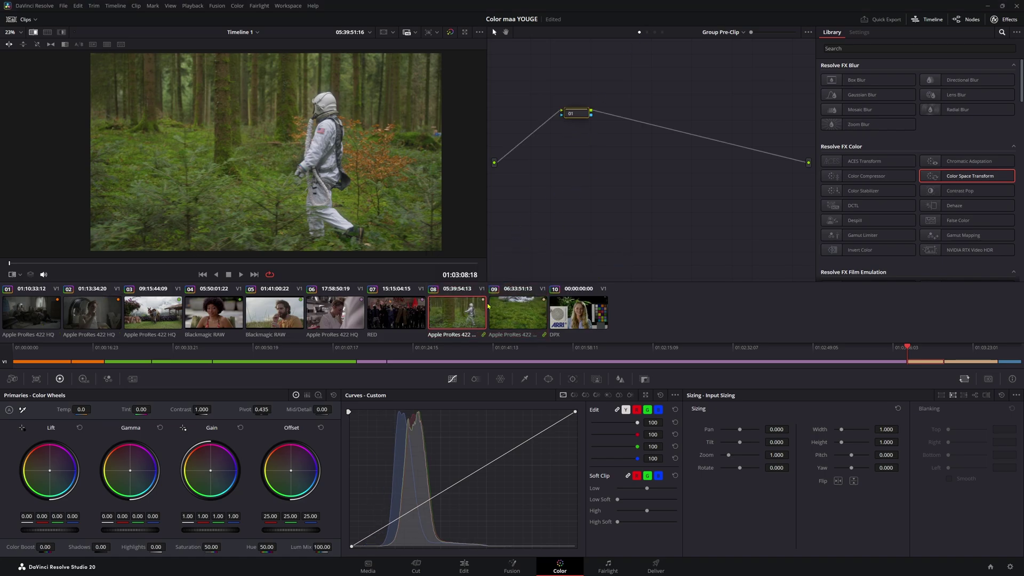
# Add a group CST with input Sony S-Gamut3.Cine/Sony S-Log3
pyautogui.moveTo(968, 176); pyautogui.dragTo(576, 114)
pyautogui.click(931, 89)
pyautogui.scroll(-5, 931, 149)
pyautogui.click(931, 172)
pyautogui.click(930, 99)
pyautogui.scroll(-5, 933, 139)
pyautogui.scroll(-2, 933, 139)
pyautogui.click(911, 135)
# Set the group CST output to DaVinci Wide Gamut/DaVinci Intermediate
pyautogui.click(907, 109)
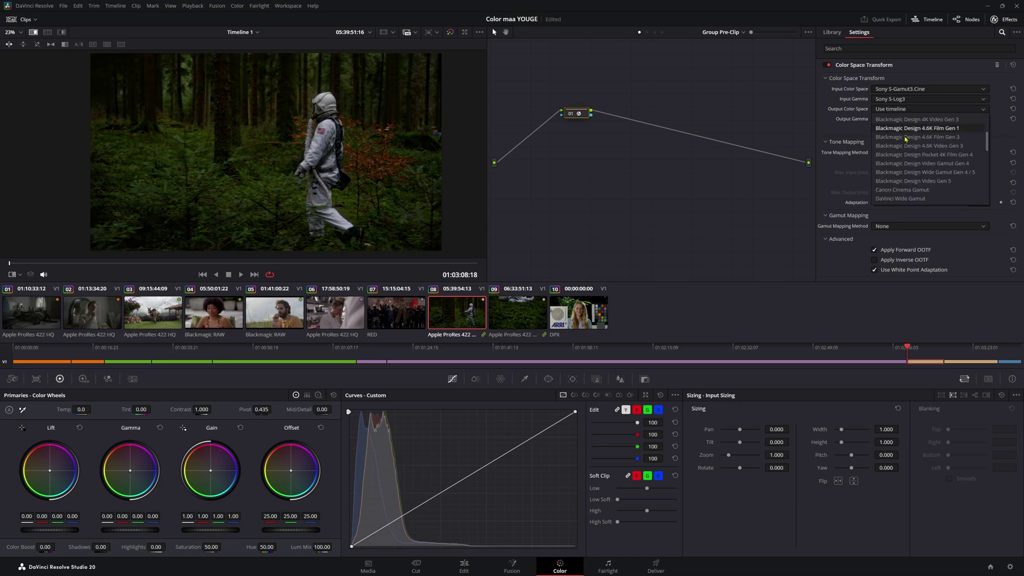
pyautogui.click(896, 198)
pyautogui.click(897, 117)
pyautogui.click(926, 126)
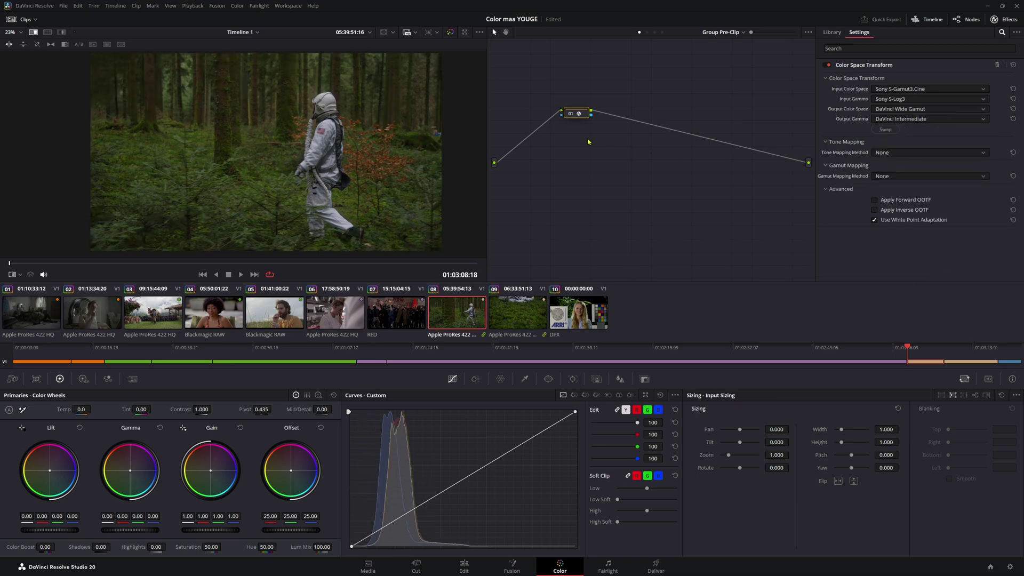
# Step through clips 09, 10 and 02 checking their nodes, then return to a later frame of the mule clip
pyautogui.press('Down')
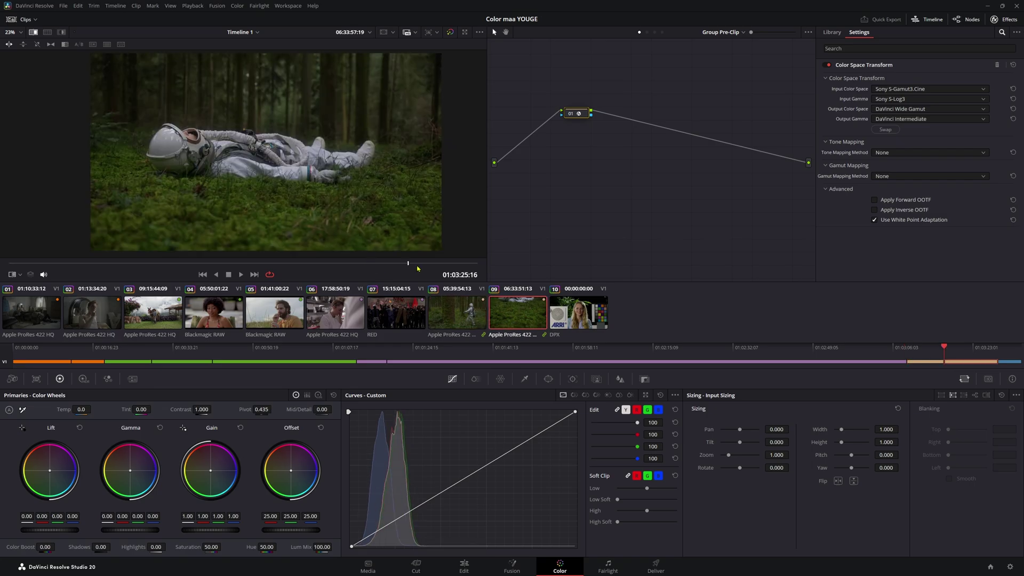
pyautogui.click(662, 34)
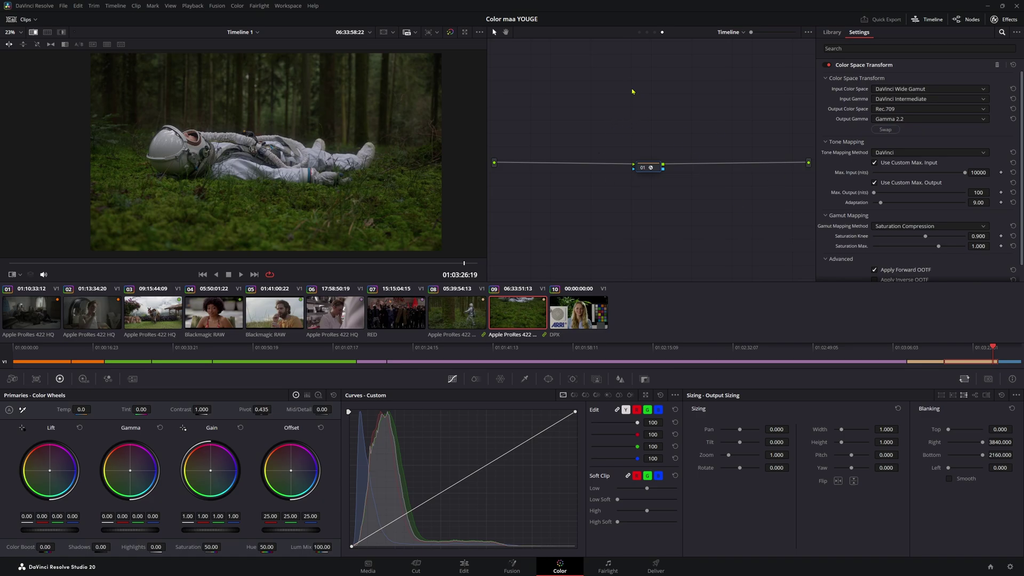
pyautogui.press('Down')
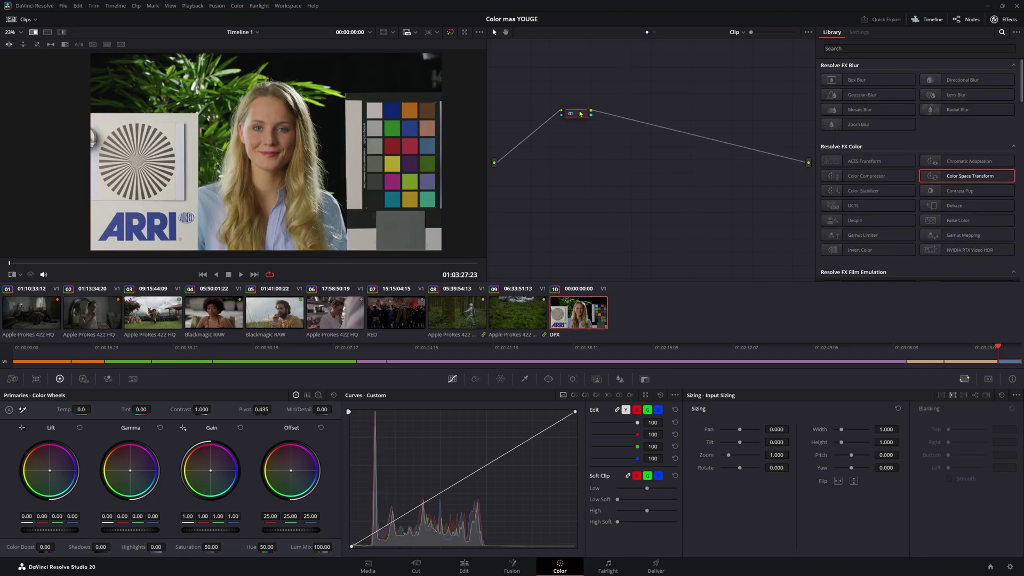
pyautogui.moveTo(581, 113); pyautogui.dragTo(567, 182)
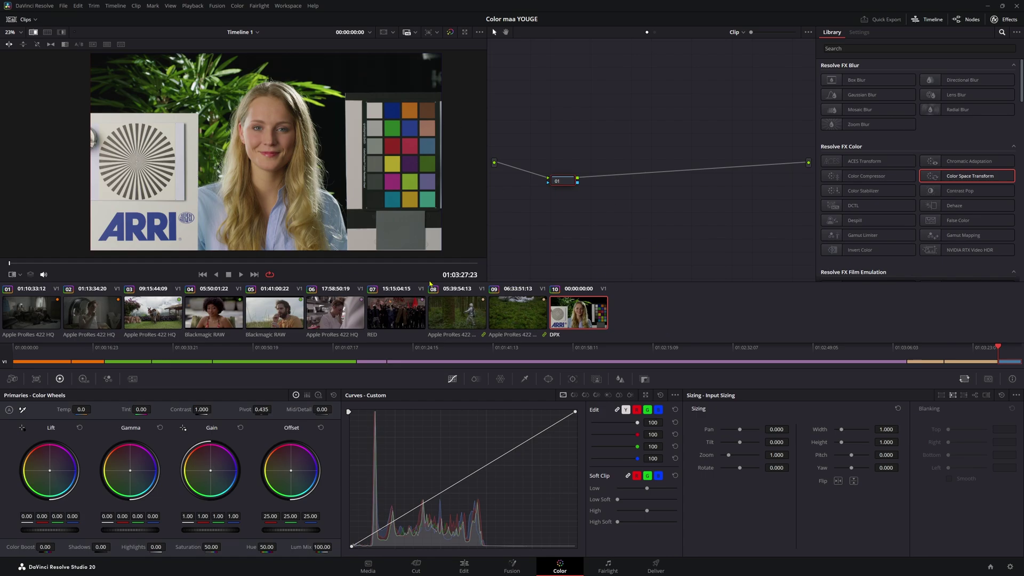
pyautogui.click(90, 318)
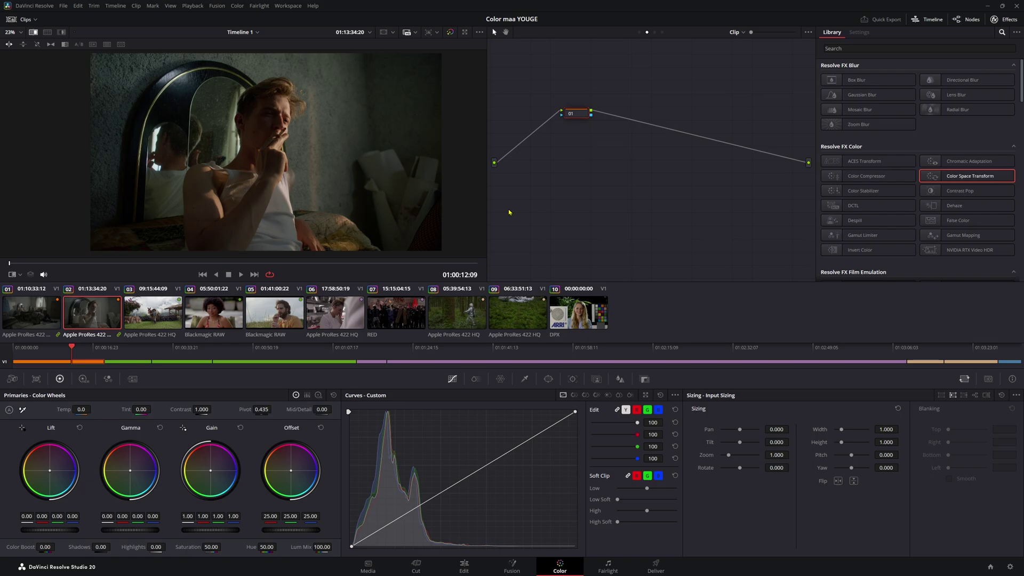
pyautogui.click(152, 312)
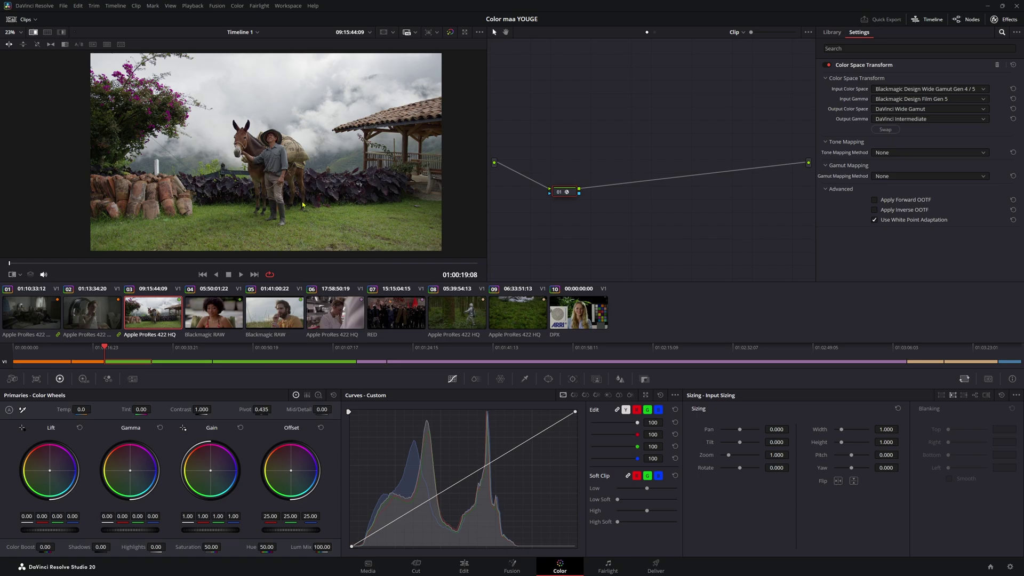
pyautogui.click(207, 263)
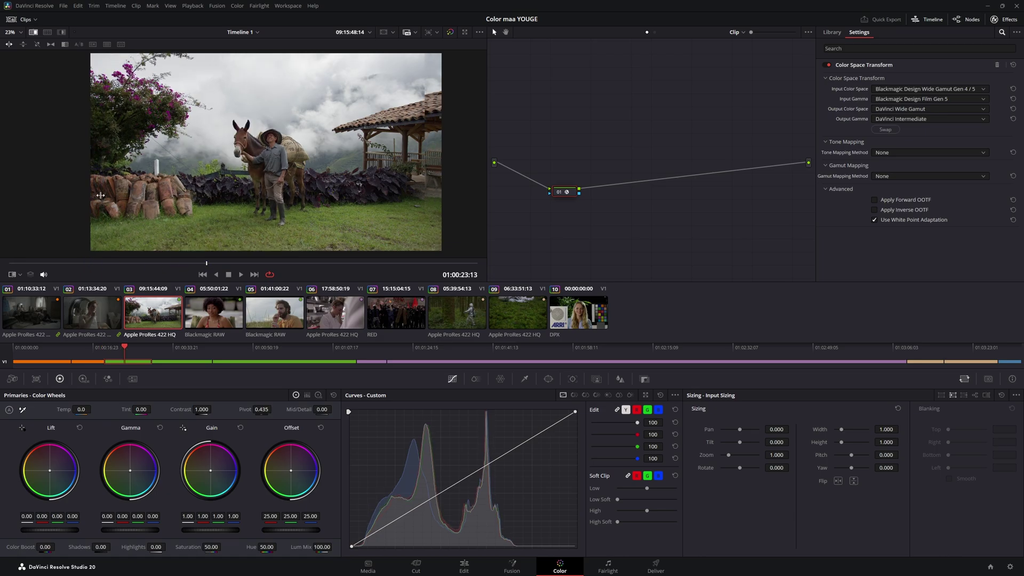
# Inspect the mule shot in the Enhanced Viewer, wiping, scrubbing, zooming and panning the image
pyautogui.moveTo(240, 262); pyautogui.dragTo(72, 254)
pyautogui.hotkey('alt', 'f')
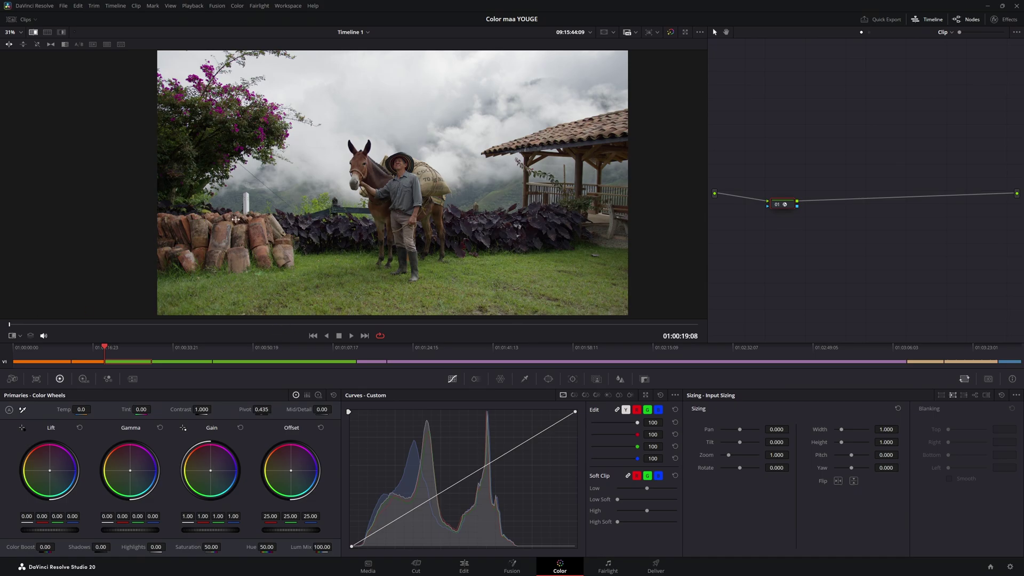
pyautogui.click(298, 324)
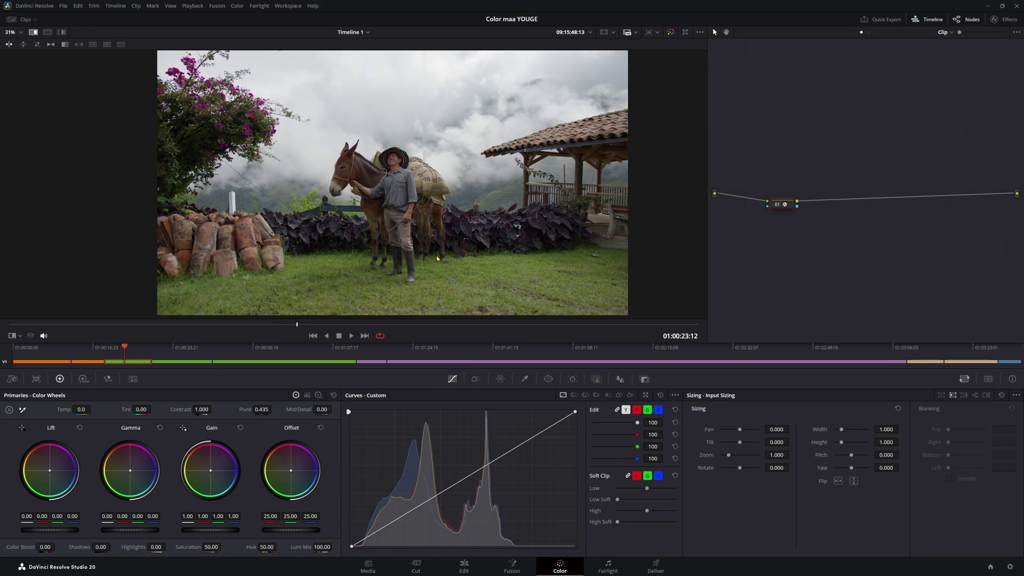
pyautogui.moveTo(346, 211); pyautogui.dragTo(511, 201)
pyautogui.moveTo(223, 325); pyautogui.dragTo(153, 327)
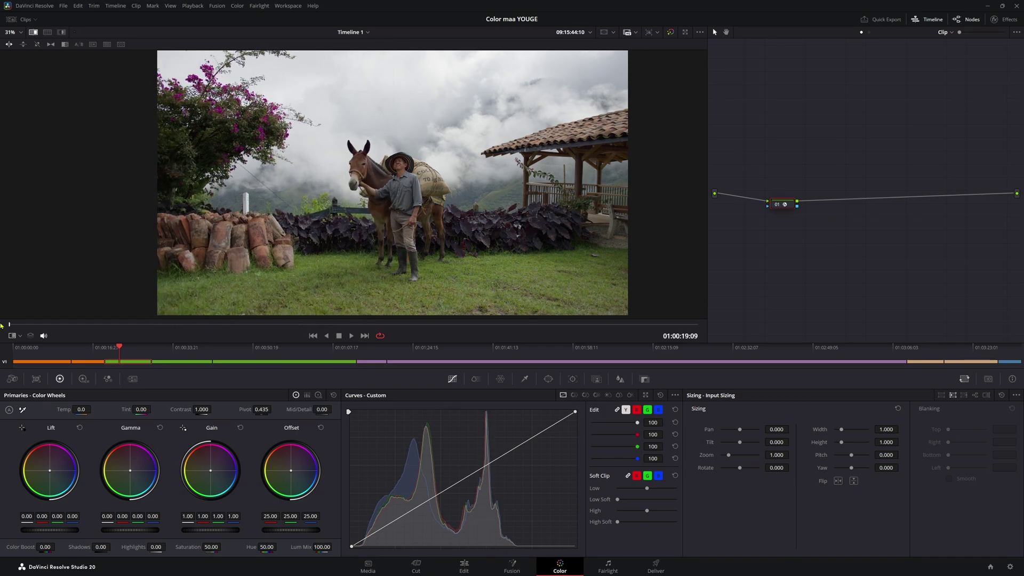
pyautogui.scroll(2, 359, 227)
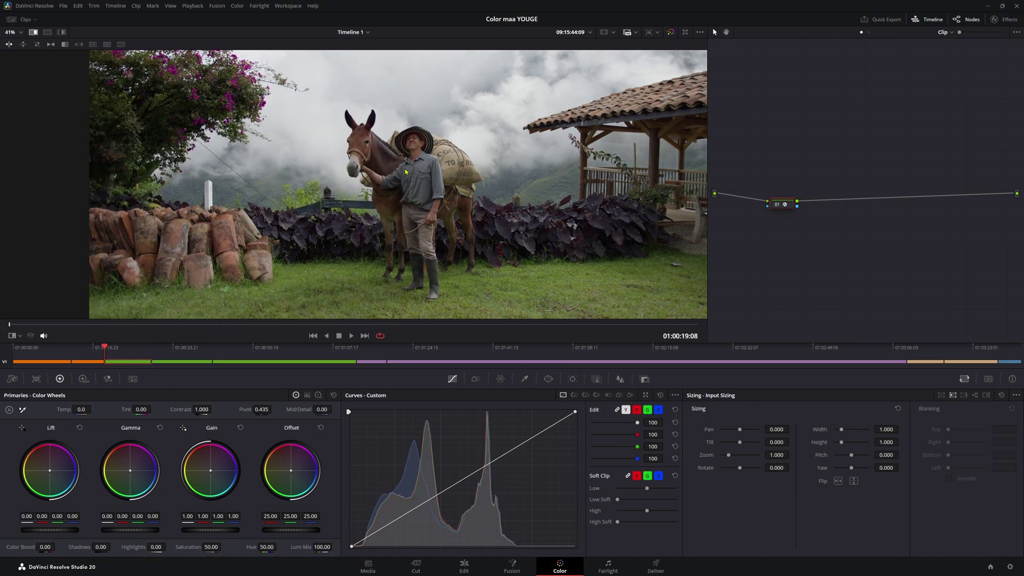
pyautogui.scroll(-2, 406, 177)
pyautogui.moveTo(412, 165); pyautogui.dragTo(404, 189)
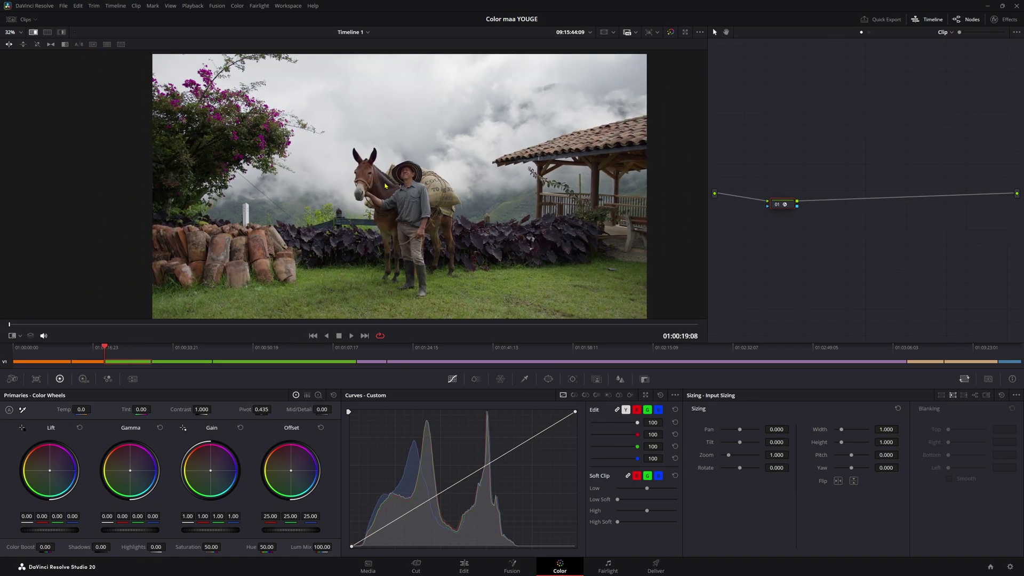